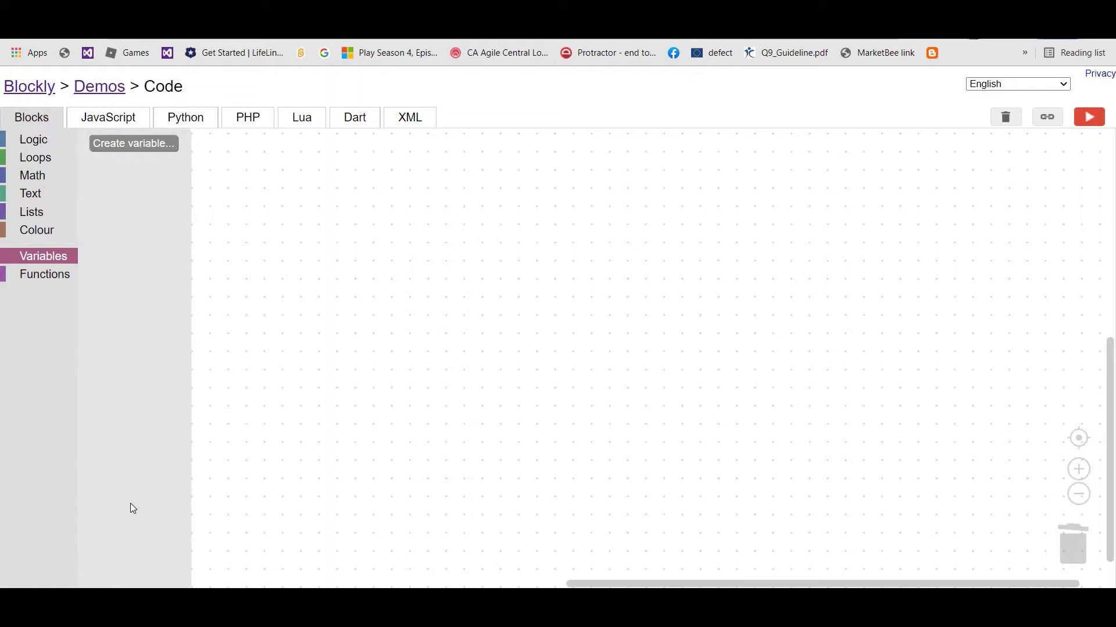
Add a new variable called 'Mark'.
{"action": "left_click", "coordinate": [164, 146]}
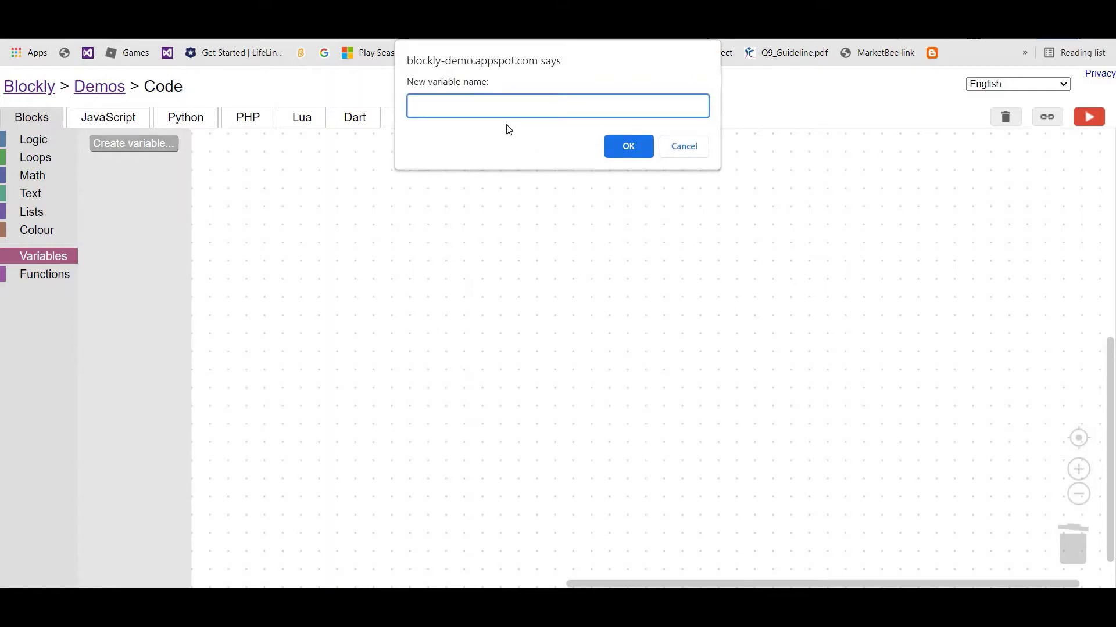
{"action": "type", "text": "Ma"}
{"action": "type", "text": "rk"}
{"action": "key", "text": "Return"}
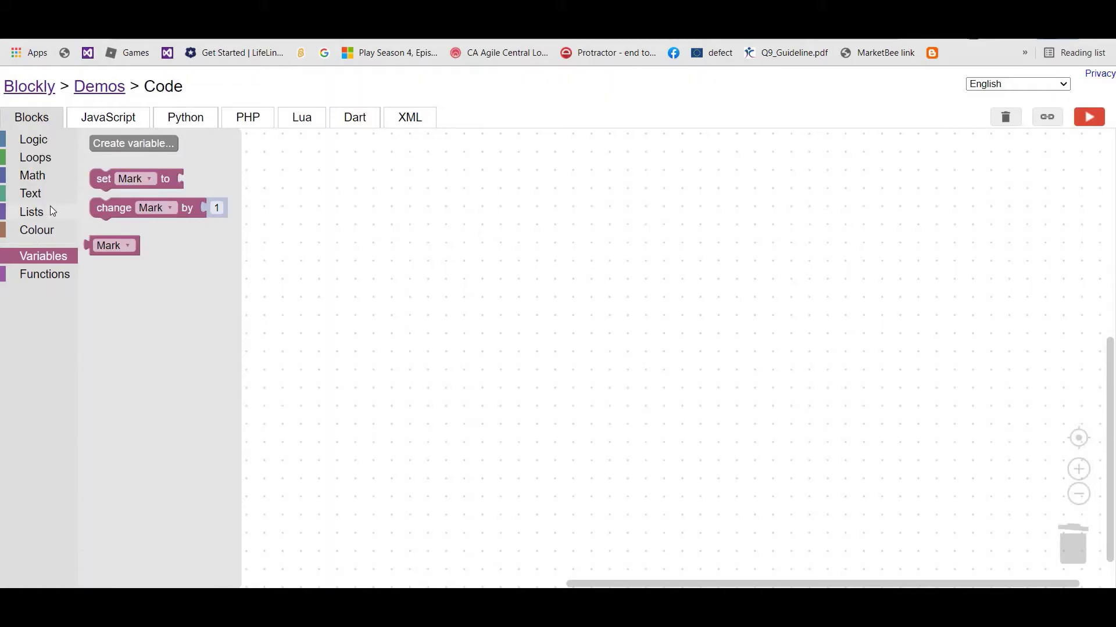
{"action": "left_click", "coordinate": [48, 181]}
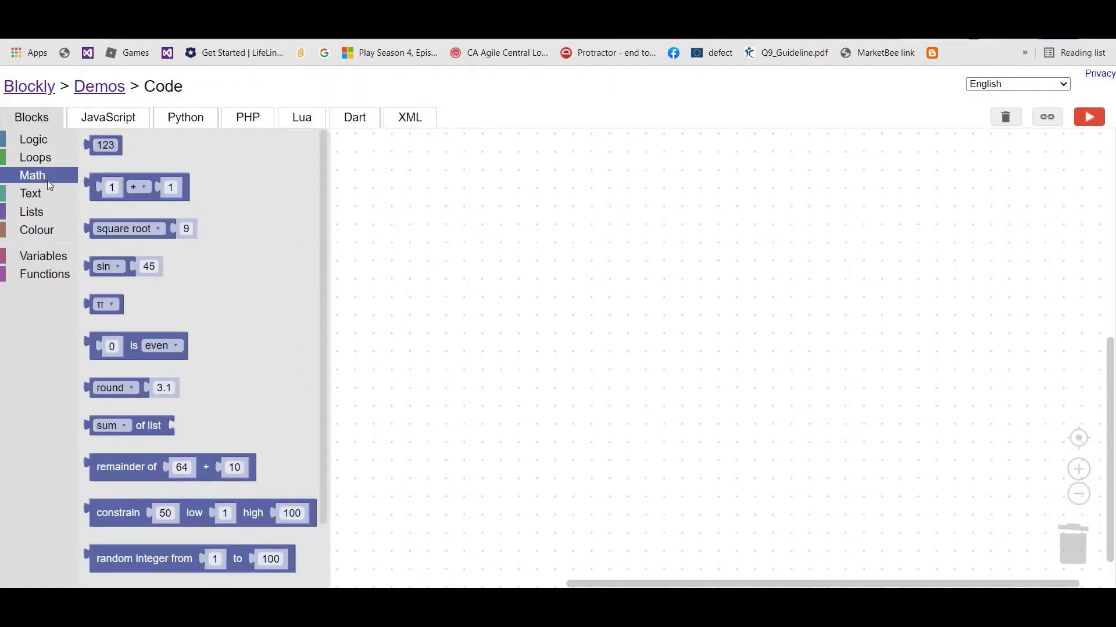
Place a 'set Mark to' block and plug a number-type prompt block into it.
{"action": "left_click", "coordinate": [43, 257]}
{"action": "left_click_drag", "start_coordinate": [97, 177], "coordinate": [339, 240]}
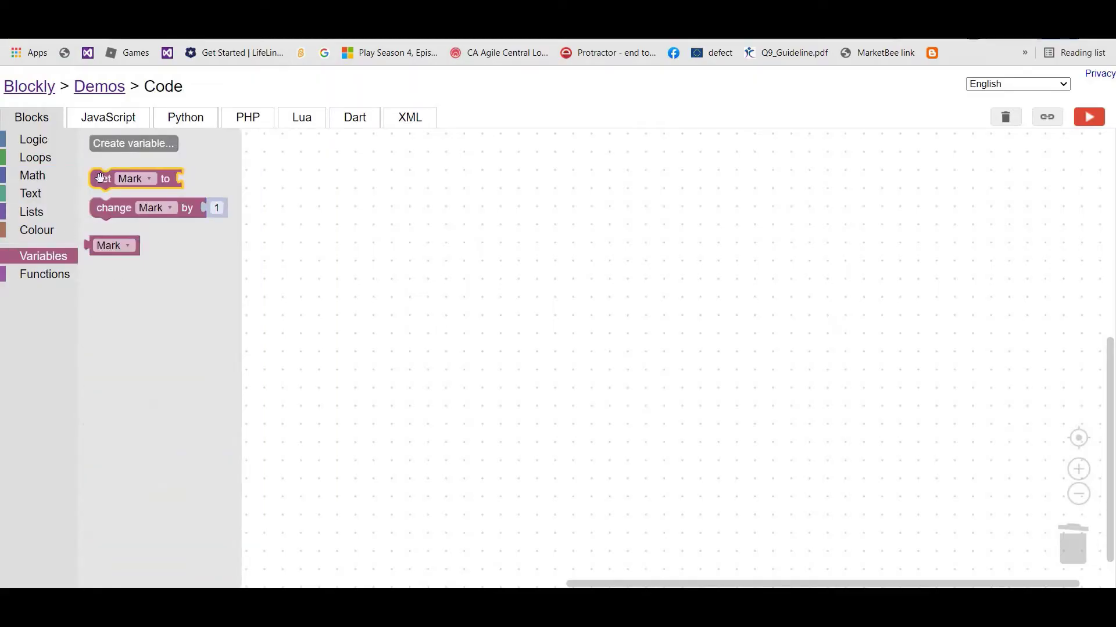
{"action": "left_click", "coordinate": [46, 194]}
{"action": "scroll", "coordinate": [114, 305], "scroll_direction": "down", "scroll_amount": 1}
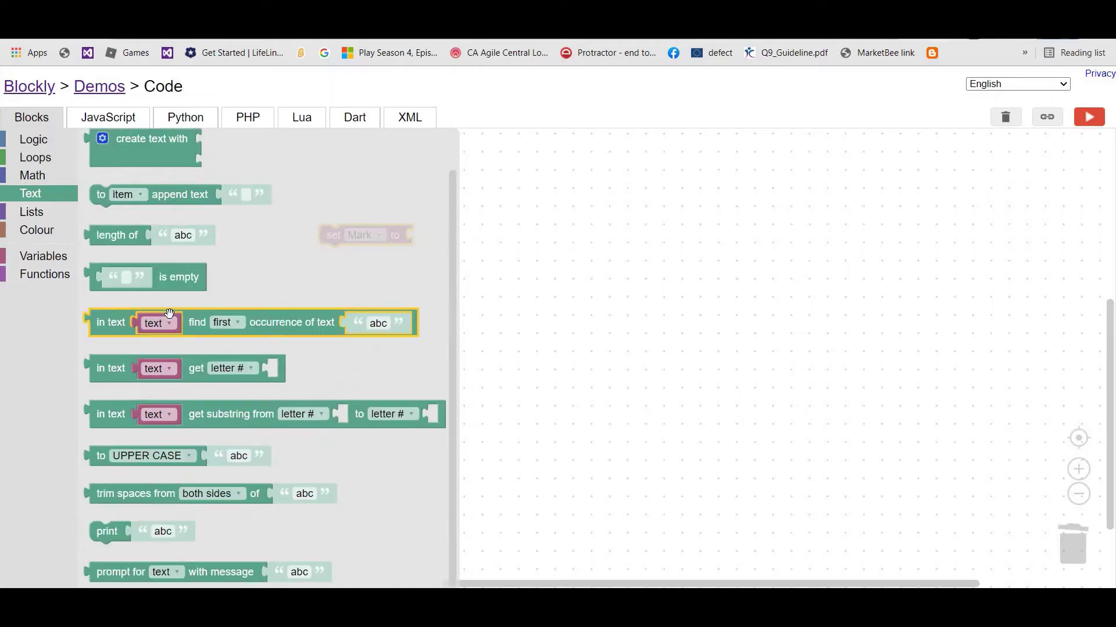
{"action": "mouse_move", "coordinate": [116, 576]}
{"action": "left_mouse_down"}
{"action": "mouse_move", "coordinate": [440, 252]}
{"action": "mouse_move", "coordinate": [478, 236]}
{"action": "left_mouse_up"}
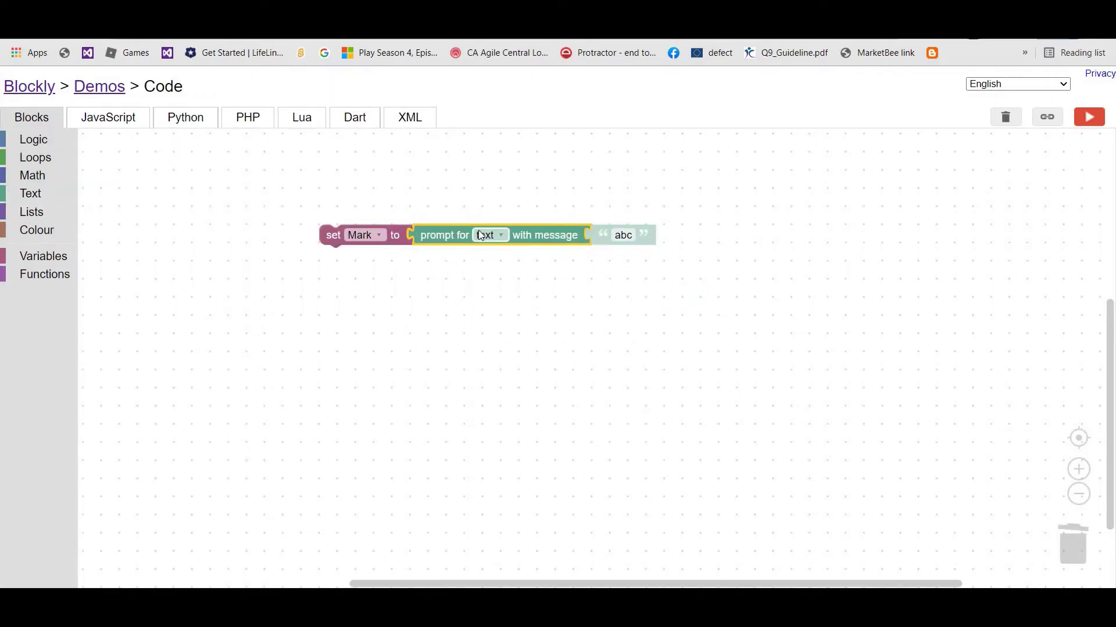
{"action": "left_click", "coordinate": [478, 236]}
{"action": "left_click", "coordinate": [486, 288]}
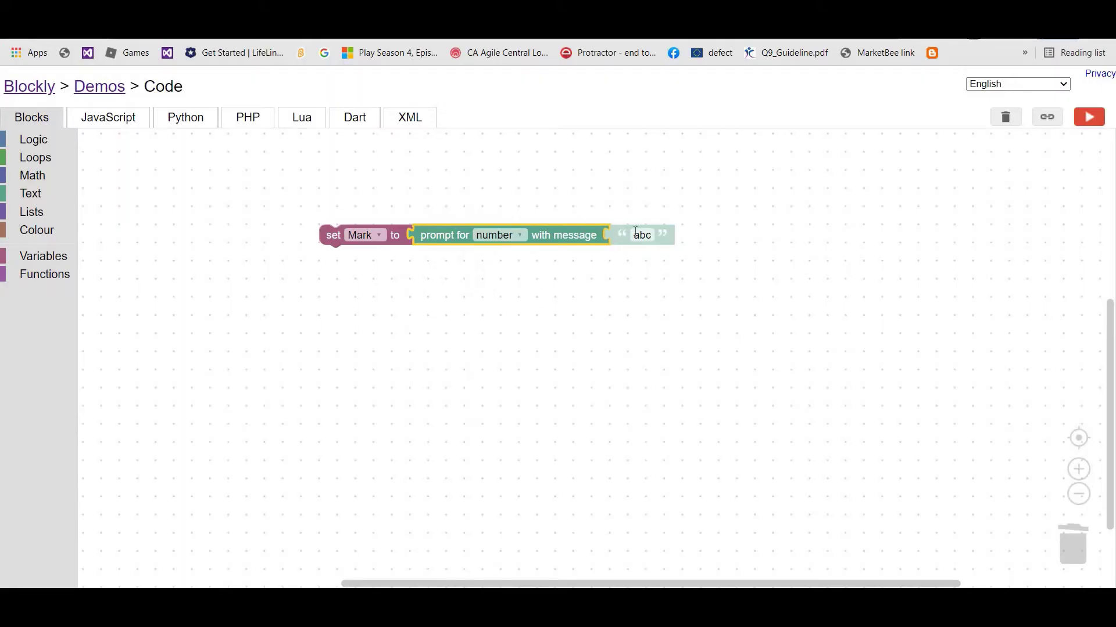
Change the prompt message from 'abc' to 'Enter the marks'.
{"action": "left_click", "coordinate": [644, 235]}
{"action": "key", "text": "BackSpace"}
{"action": "type", "text": "E"}
{"action": "type", "text": "nye"}
{"action": "key", "text": "BackSpace"}
{"action": "key", "text": "BackSpace"}
{"action": "type", "text": "ter "}
{"action": "type", "text": "the ma"}
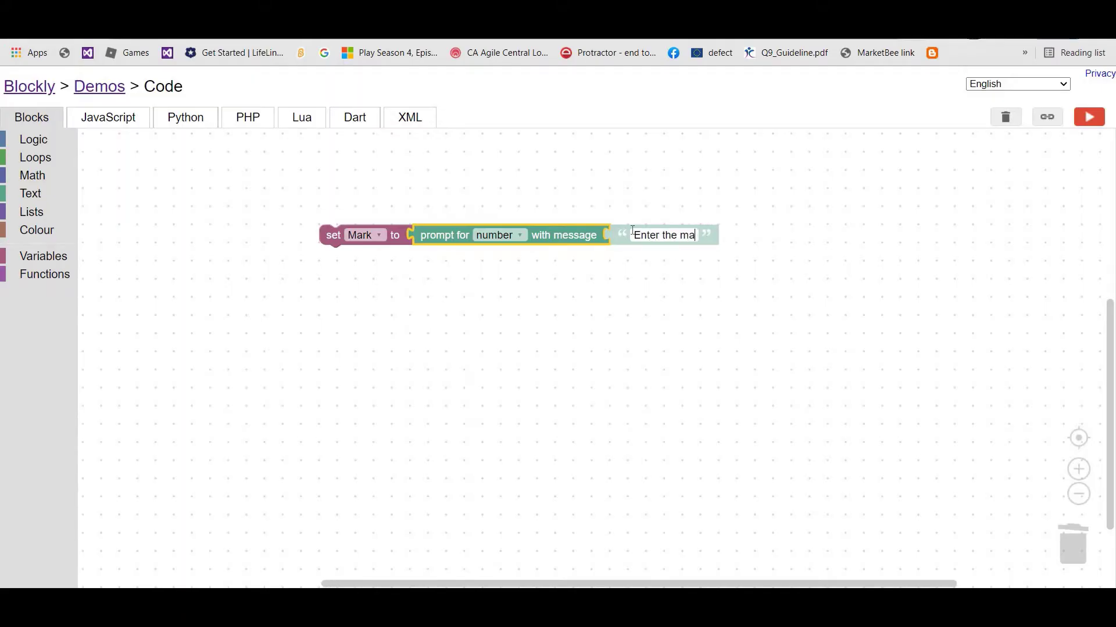
{"action": "type", "text": "rks"}
{"action": "left_click", "coordinate": [559, 281]}
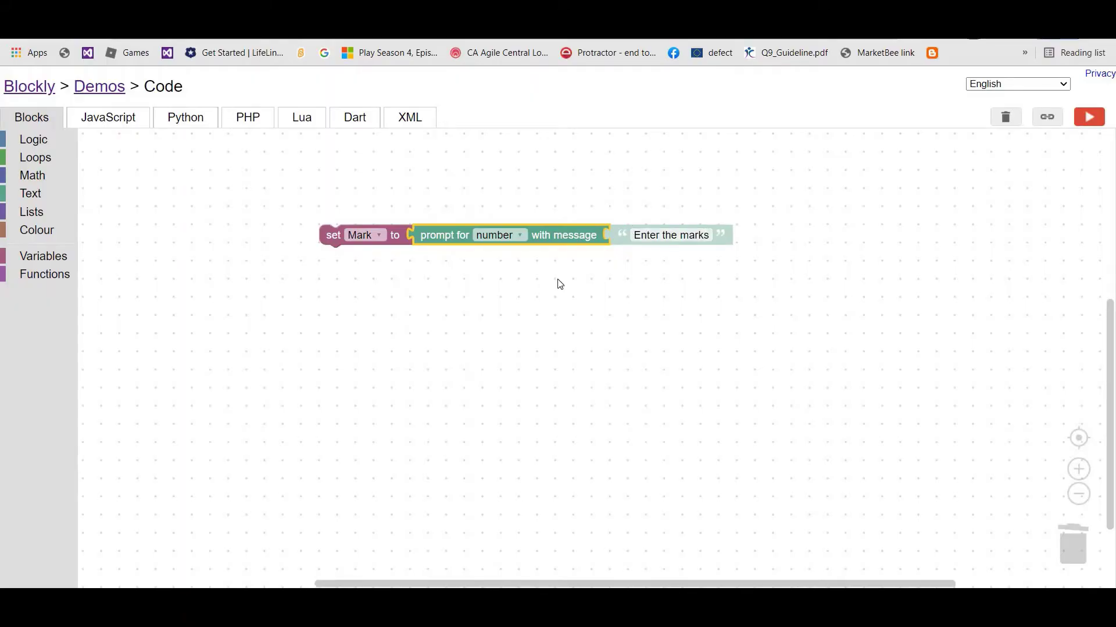
{"action": "left_click_drag", "start_coordinate": [330, 235], "coordinate": [331, 216]}
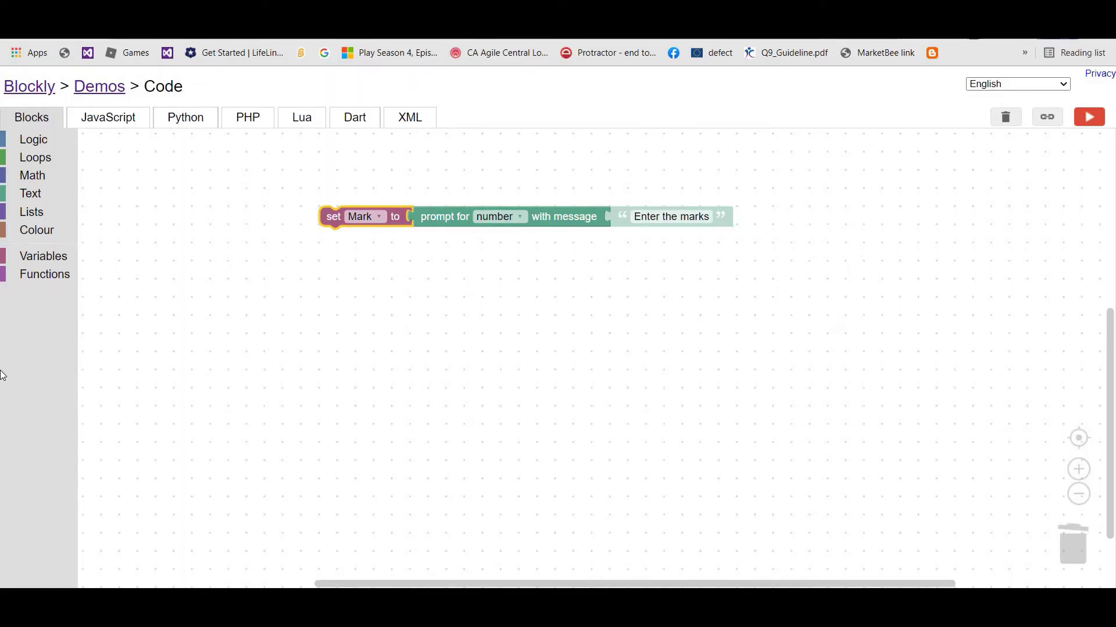
Place a Logic if/do block under the set Mark block.
{"action": "left_click", "coordinate": [28, 194]}
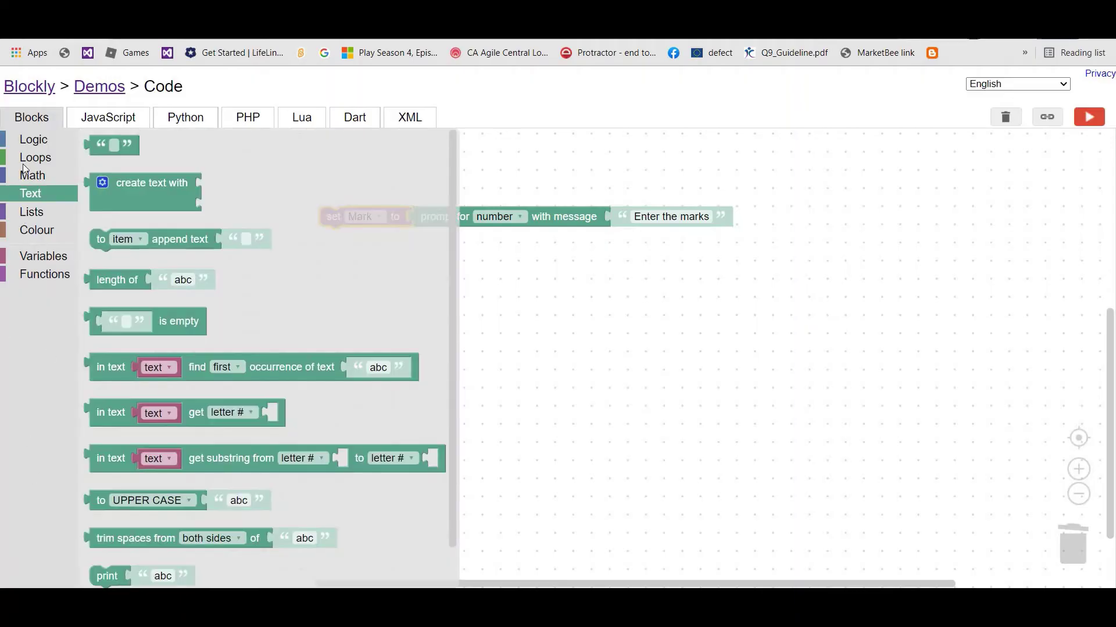
{"action": "left_click", "coordinate": [44, 142]}
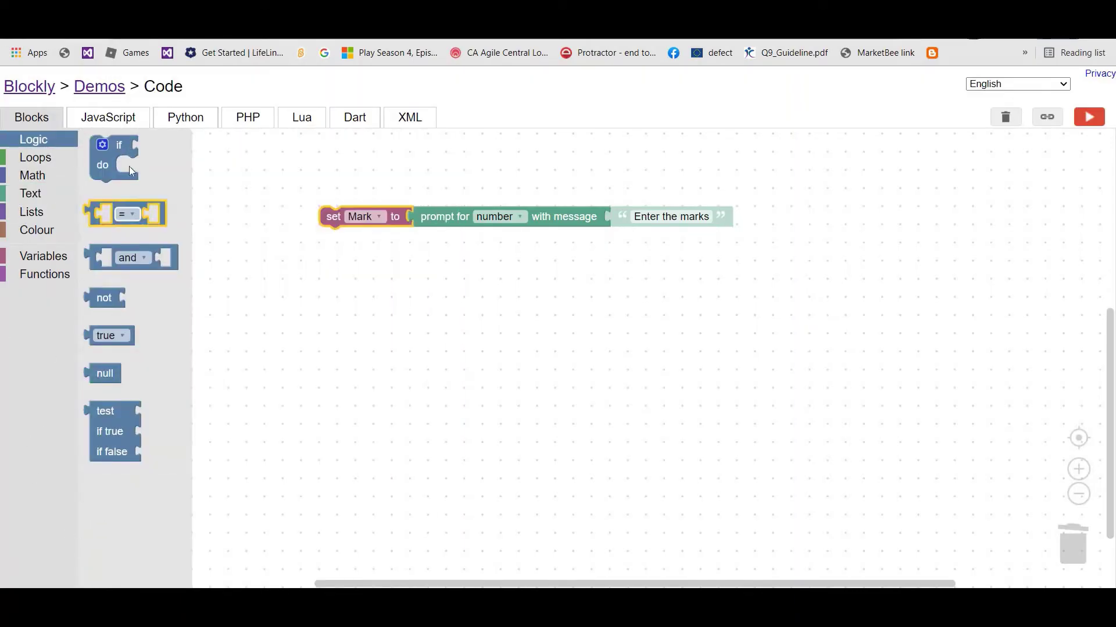
{"action": "mouse_move", "coordinate": [100, 150]}
{"action": "left_mouse_down"}
{"action": "mouse_move", "coordinate": [380, 240]}
{"action": "mouse_move", "coordinate": [326, 244]}
{"action": "left_mouse_up"}
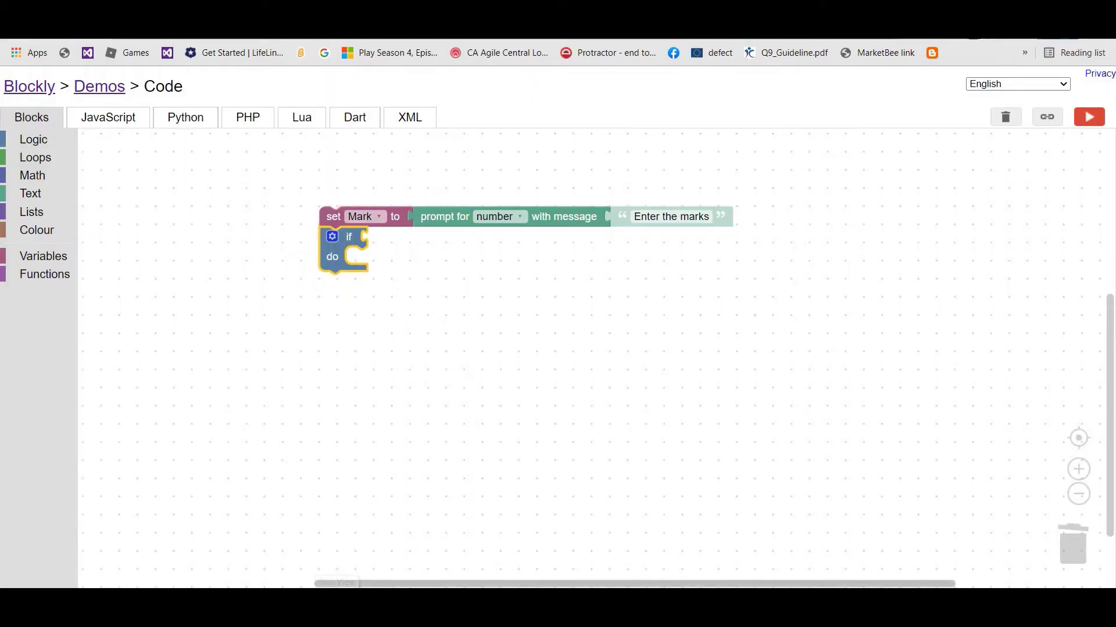
Use the if block's mutator to add three else-if branches and a final else.
{"action": "left_click", "coordinate": [333, 236]}
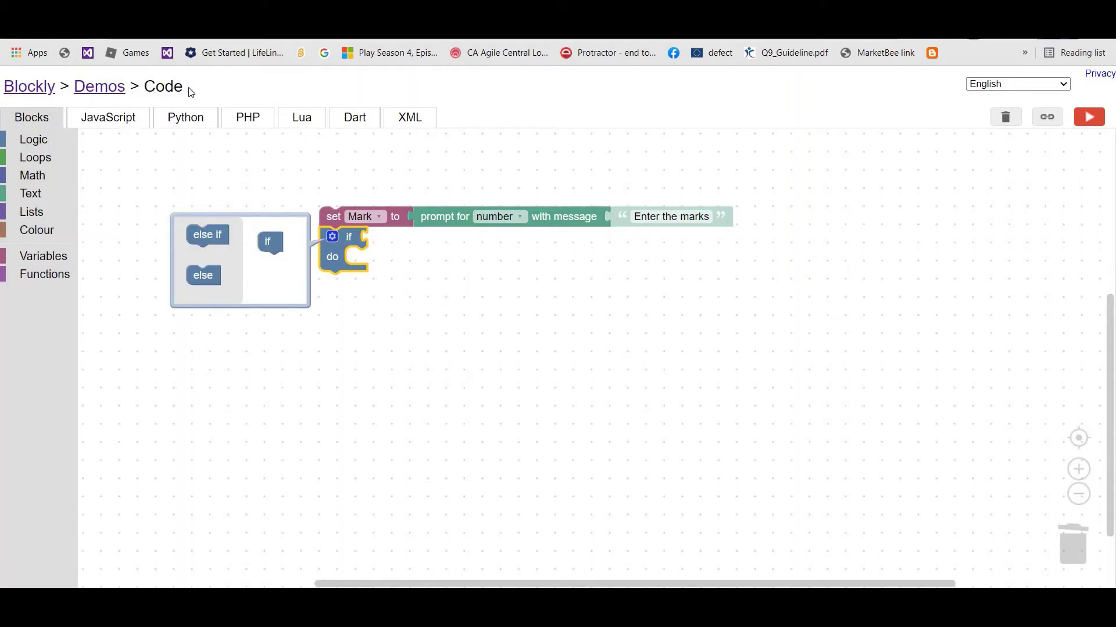
{"action": "left_click", "coordinate": [215, 236]}
{"action": "left_click_drag", "start_coordinate": [212, 235], "coordinate": [262, 264]}
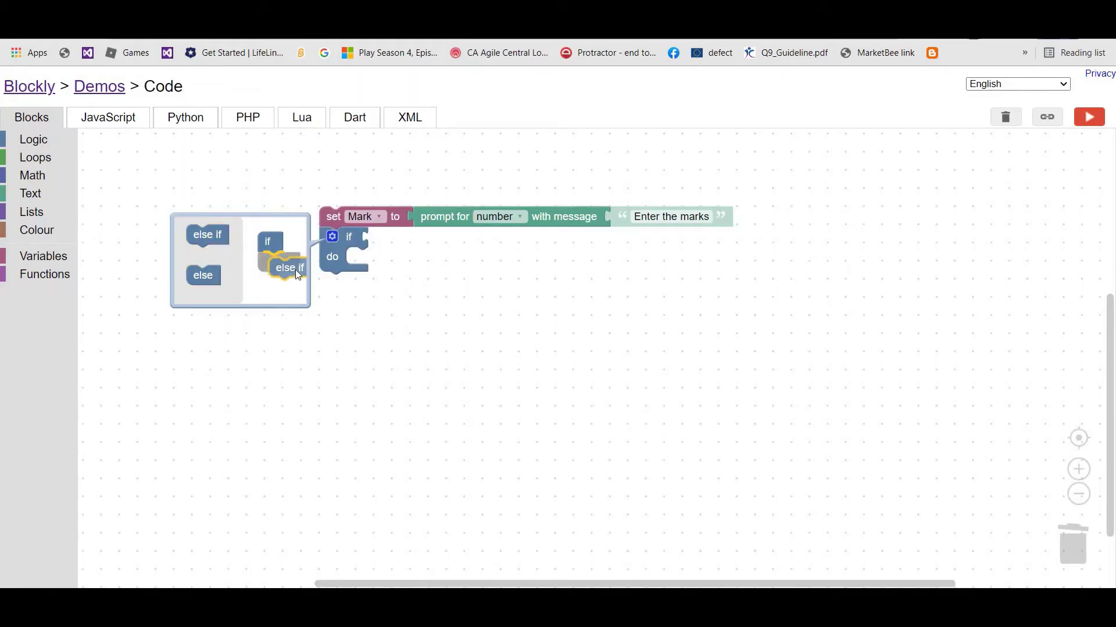
{"action": "left_click_drag", "start_coordinate": [187, 234], "coordinate": [269, 289]}
{"action": "mouse_move", "coordinate": [187, 234]}
{"action": "left_mouse_down"}
{"action": "mouse_move", "coordinate": [248, 322]}
{"action": "mouse_move", "coordinate": [242, 299]}
{"action": "left_mouse_up"}
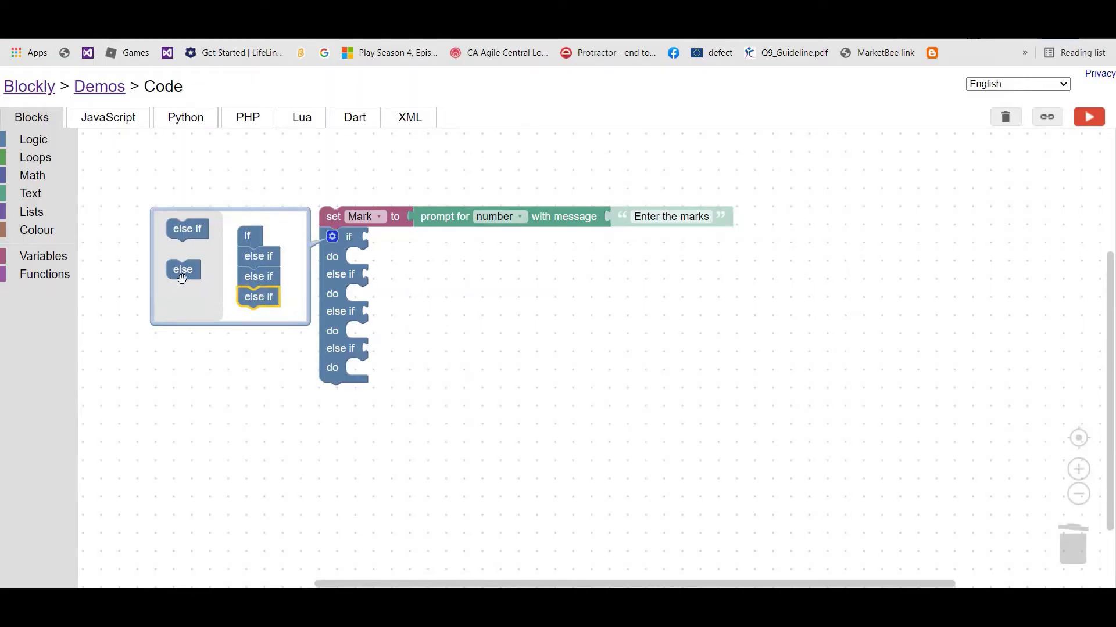
{"action": "left_click_drag", "start_coordinate": [183, 271], "coordinate": [255, 317]}
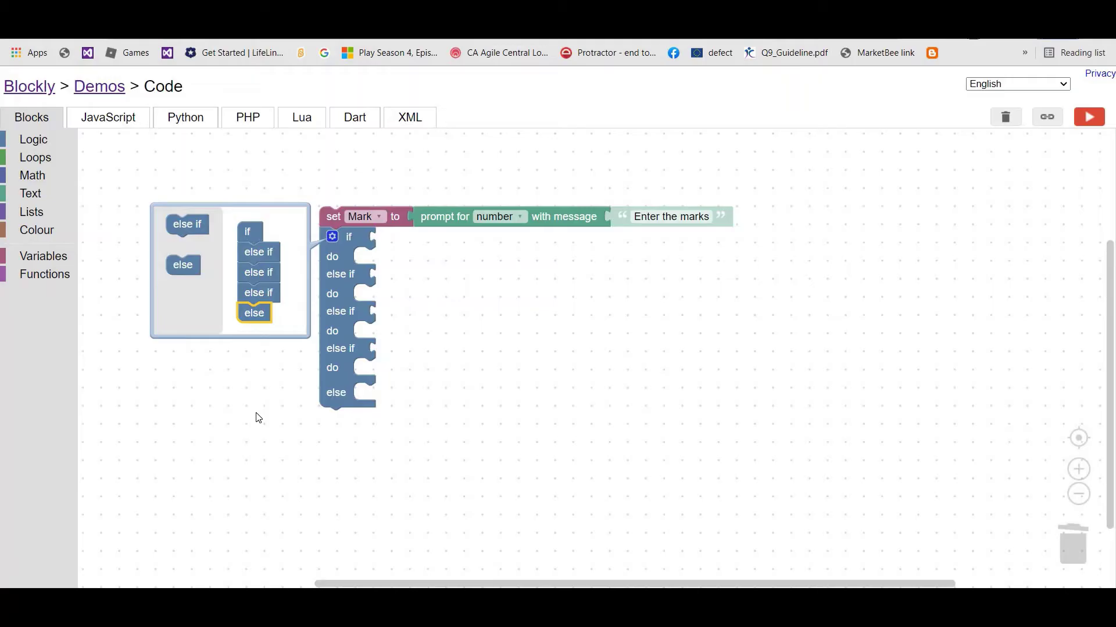
{"action": "left_click", "coordinate": [257, 461]}
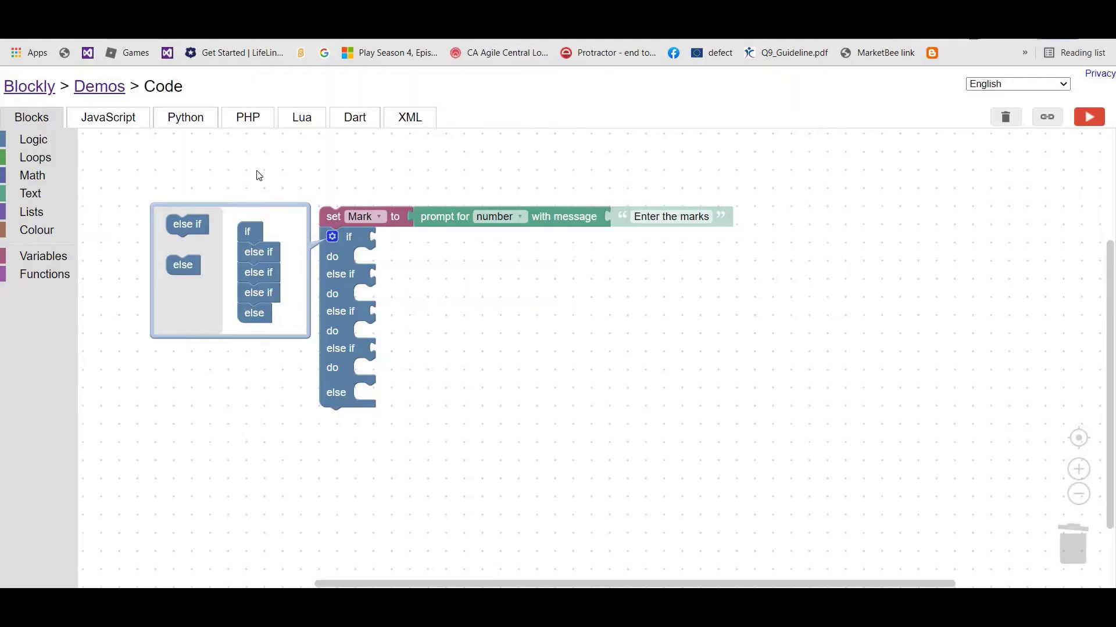
{"action": "left_click", "coordinate": [332, 236]}
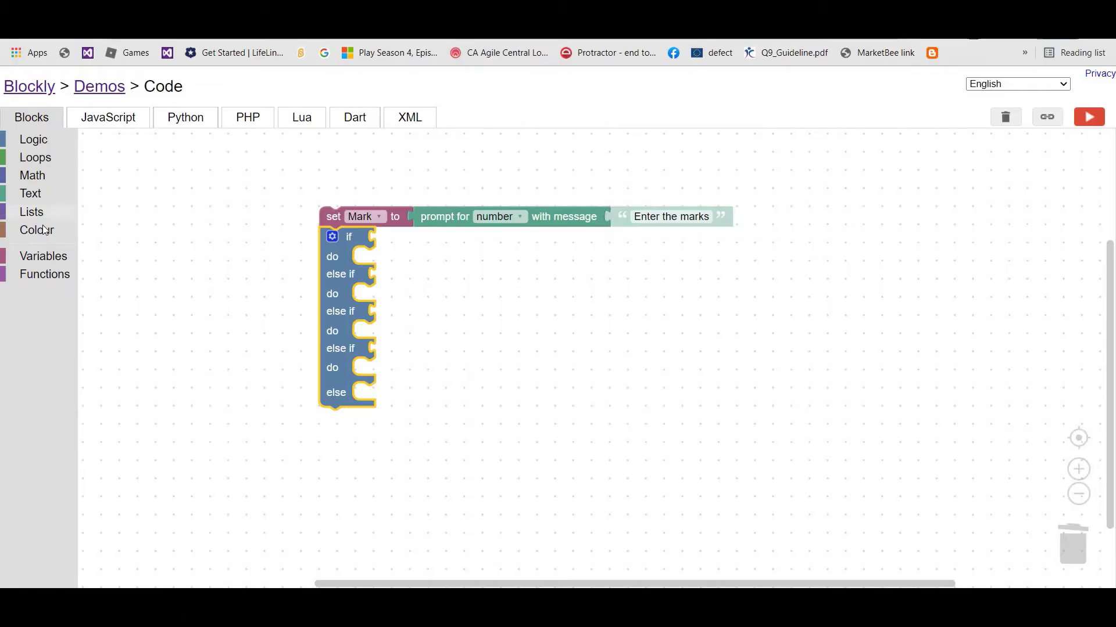
Build a comparison block with Mark on the left and the ≥ operator.
{"action": "left_click", "coordinate": [48, 138]}
{"action": "left_click", "coordinate": [127, 209]}
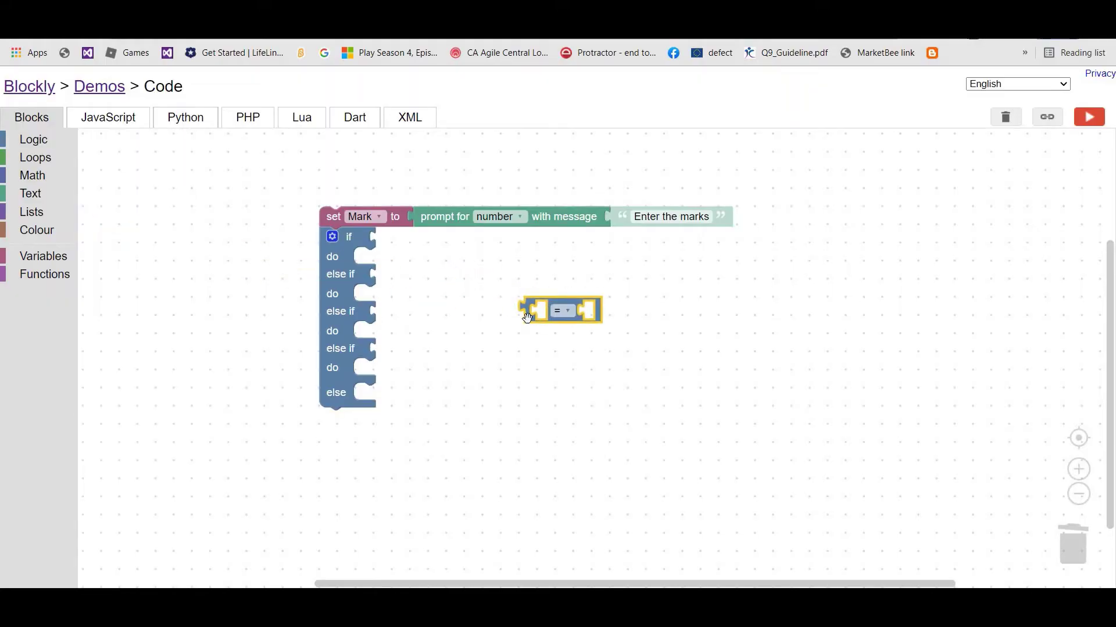
{"action": "left_click_drag", "start_coordinate": [128, 207], "coordinate": [561, 311]}
{"action": "left_click", "coordinate": [31, 256]}
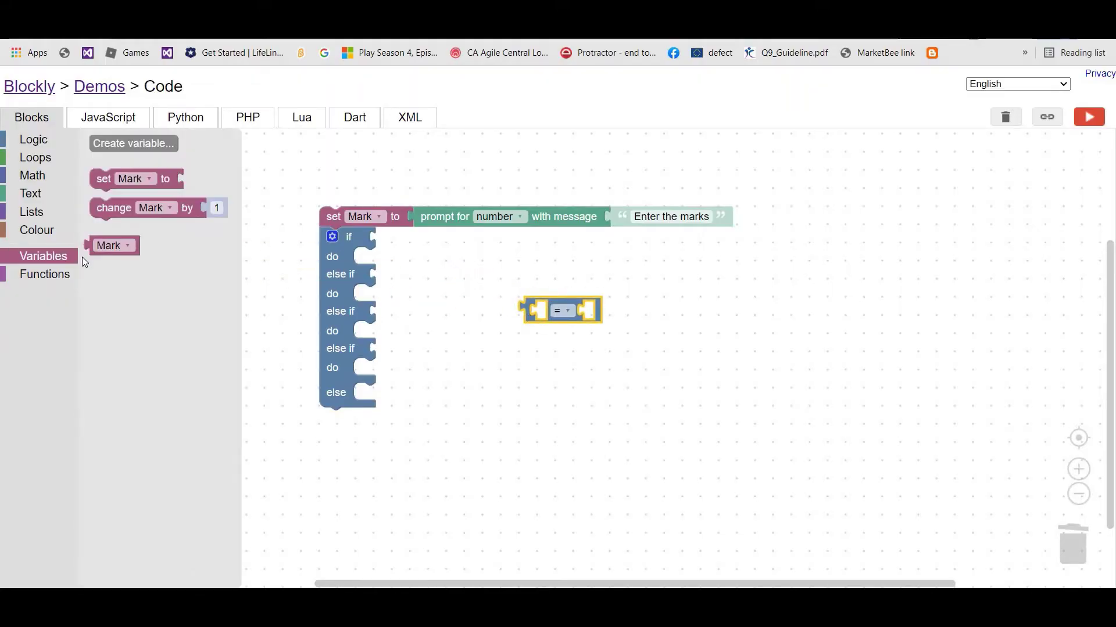
{"action": "left_click", "coordinate": [128, 237]}
{"action": "left_click_drag", "start_coordinate": [127, 238], "coordinate": [573, 309]}
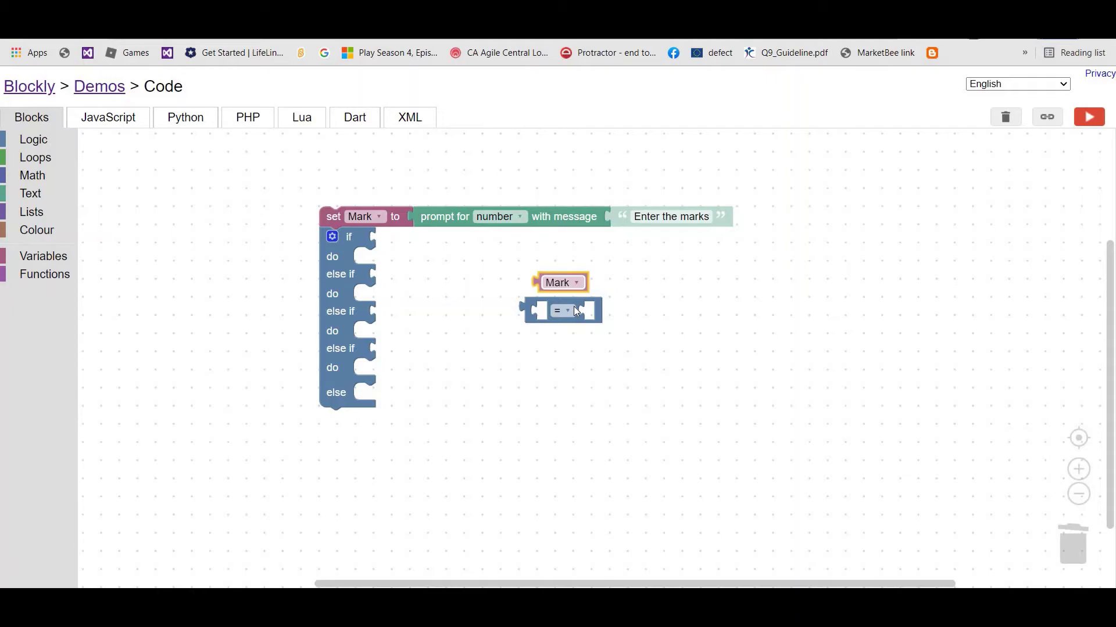
{"action": "left_click", "coordinate": [606, 311]}
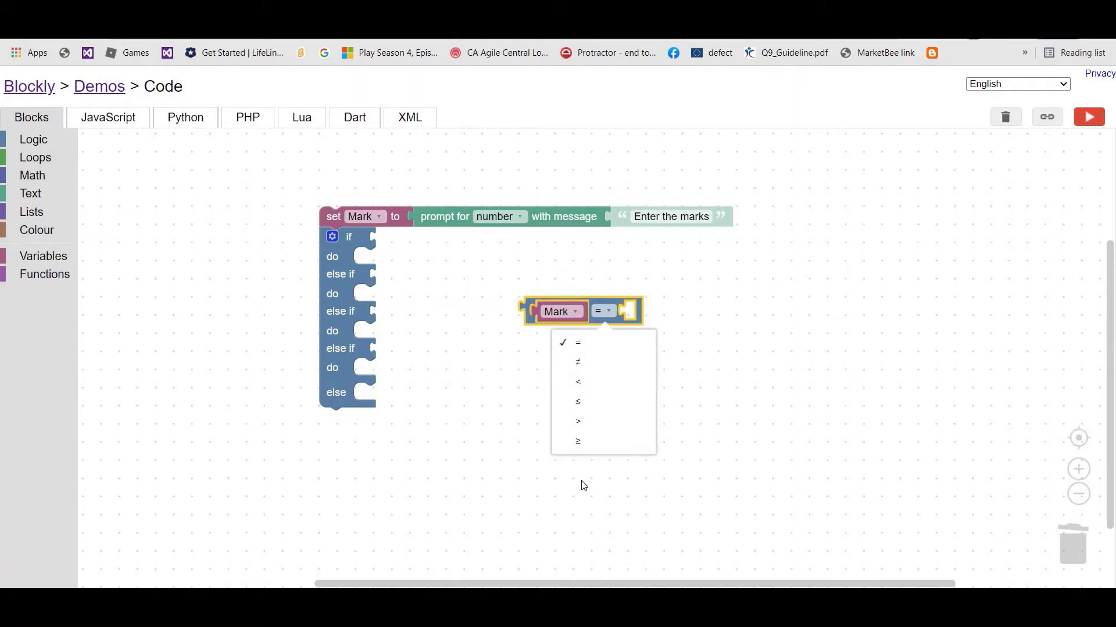
{"action": "left_click", "coordinate": [596, 443]}
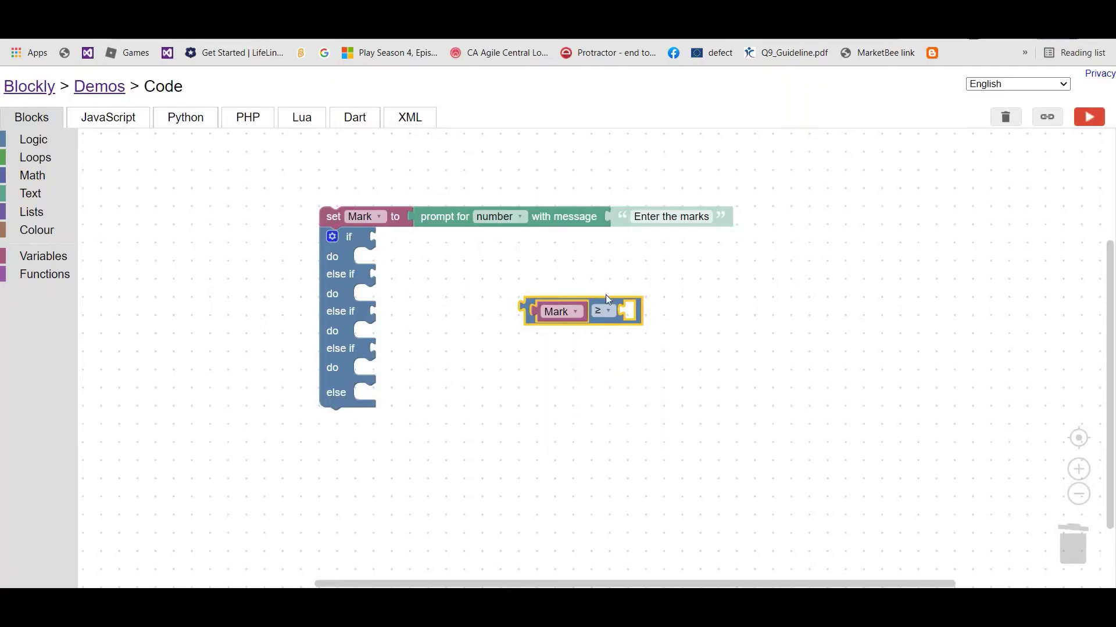
{"action": "left_click", "coordinate": [608, 311]}
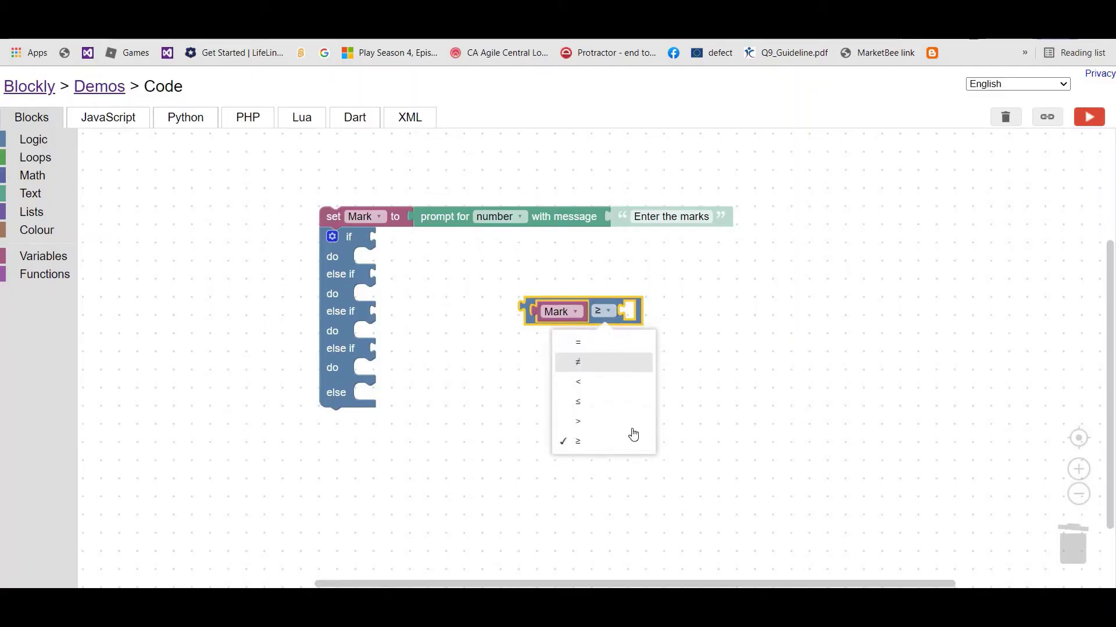
{"action": "left_click", "coordinate": [786, 417]}
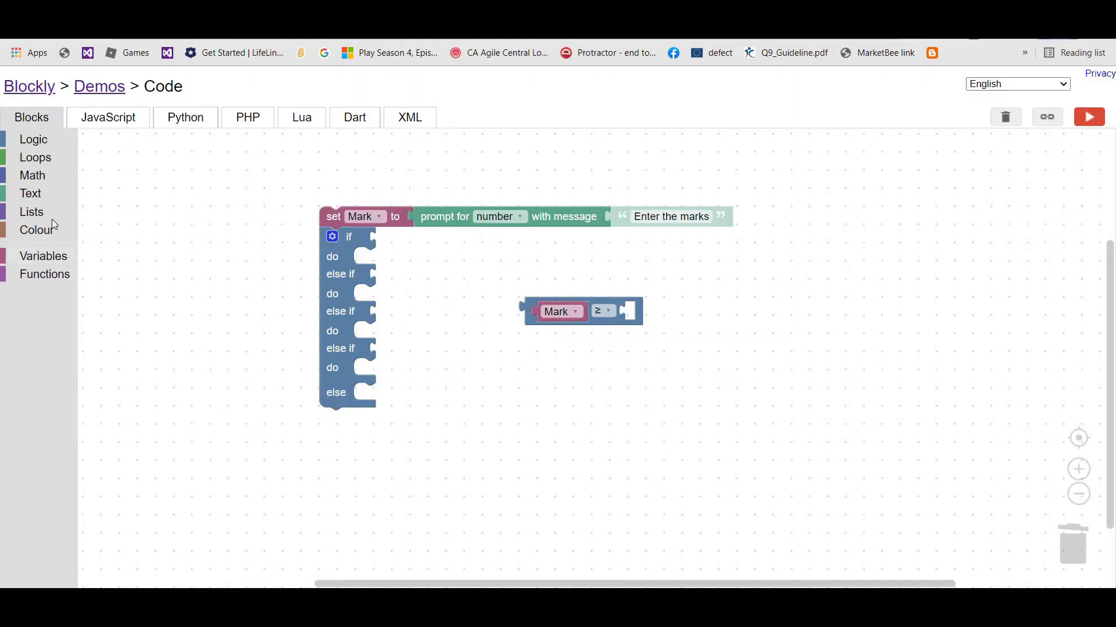
Set the comparison's right side to 90 and attach Mark ≥ 90 as the if condition.
{"action": "left_click", "coordinate": [65, 174]}
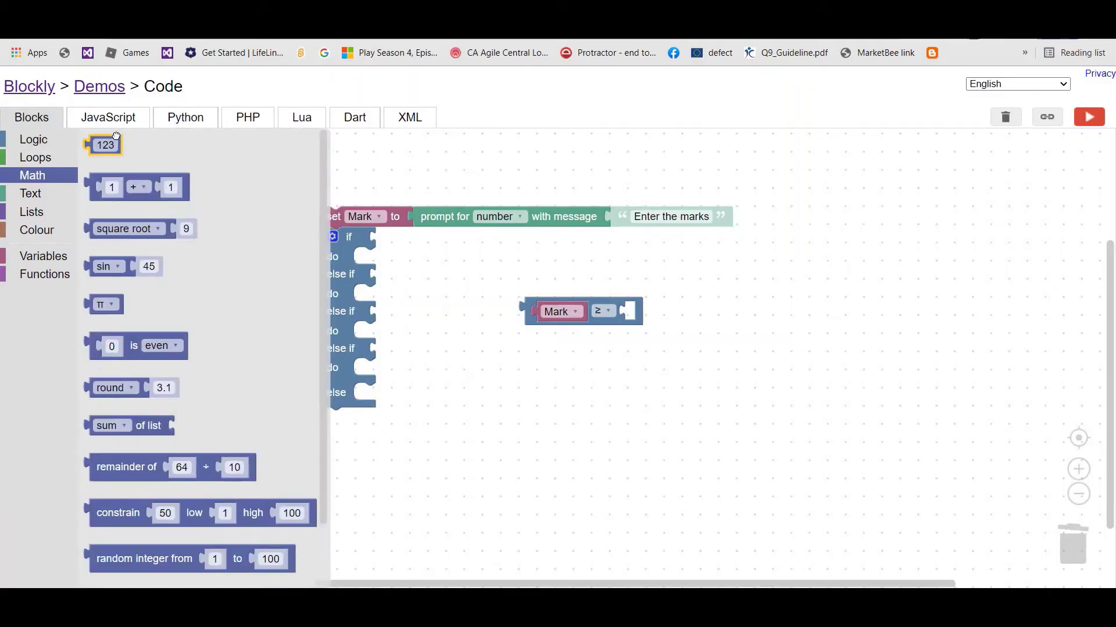
{"action": "mouse_move", "coordinate": [103, 146]}
{"action": "left_mouse_down"}
{"action": "mouse_move", "coordinate": [440, 260]}
{"action": "mouse_move", "coordinate": [638, 308]}
{"action": "left_mouse_up"}
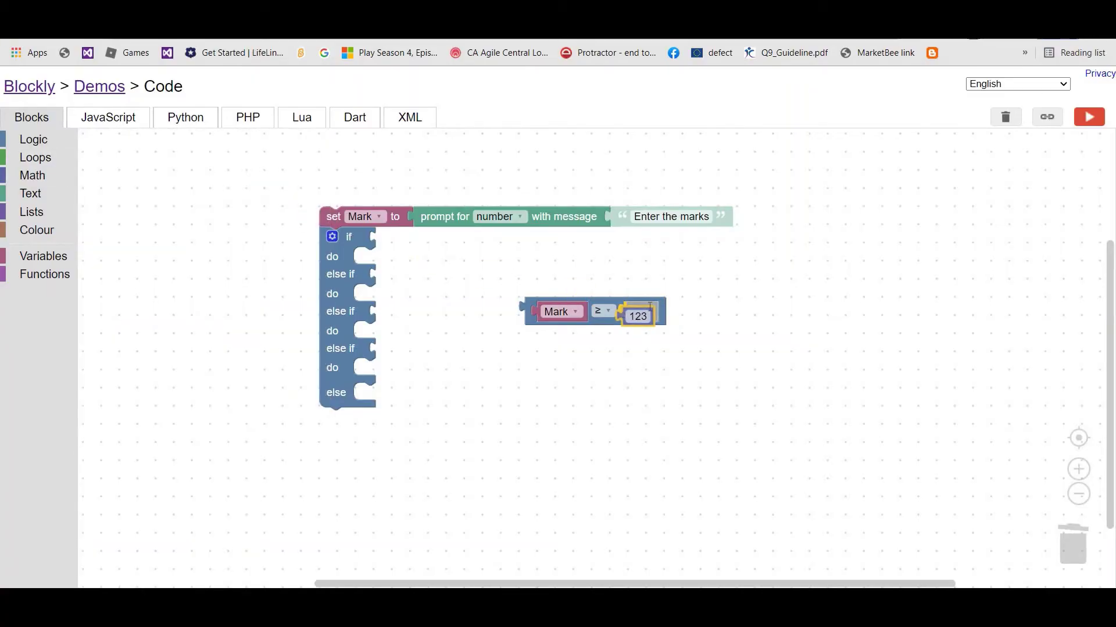
{"action": "left_click", "coordinate": [641, 312]}
{"action": "key", "text": "BackSpace"}
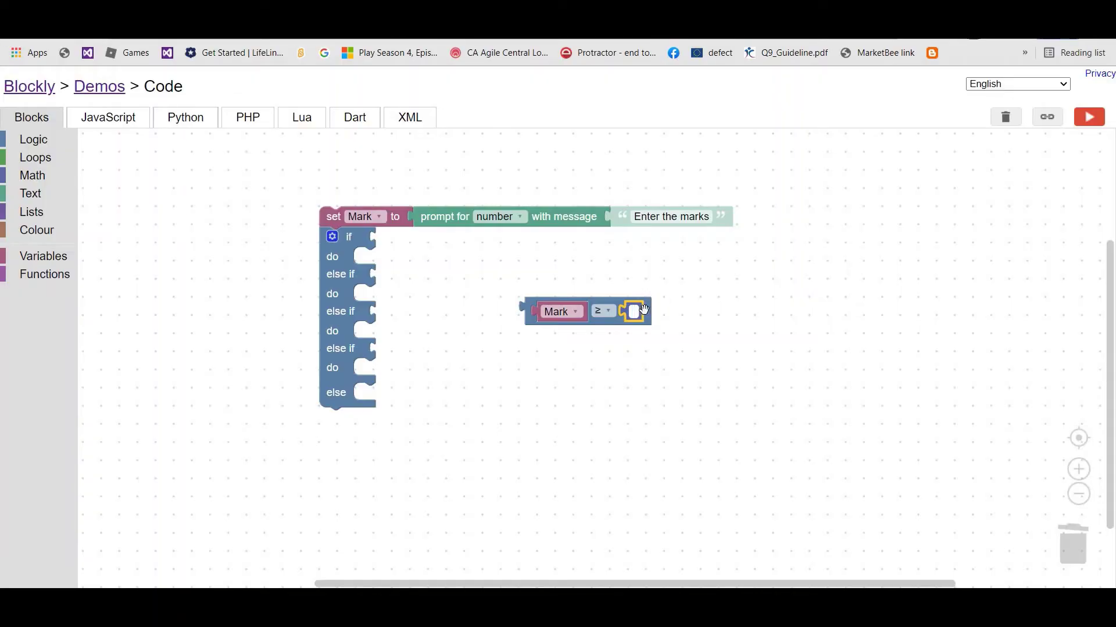
{"action": "type", "text": "90"}
{"action": "left_click", "coordinate": [640, 420]}
{"action": "left_click_drag", "start_coordinate": [622, 304], "coordinate": [484, 250]}
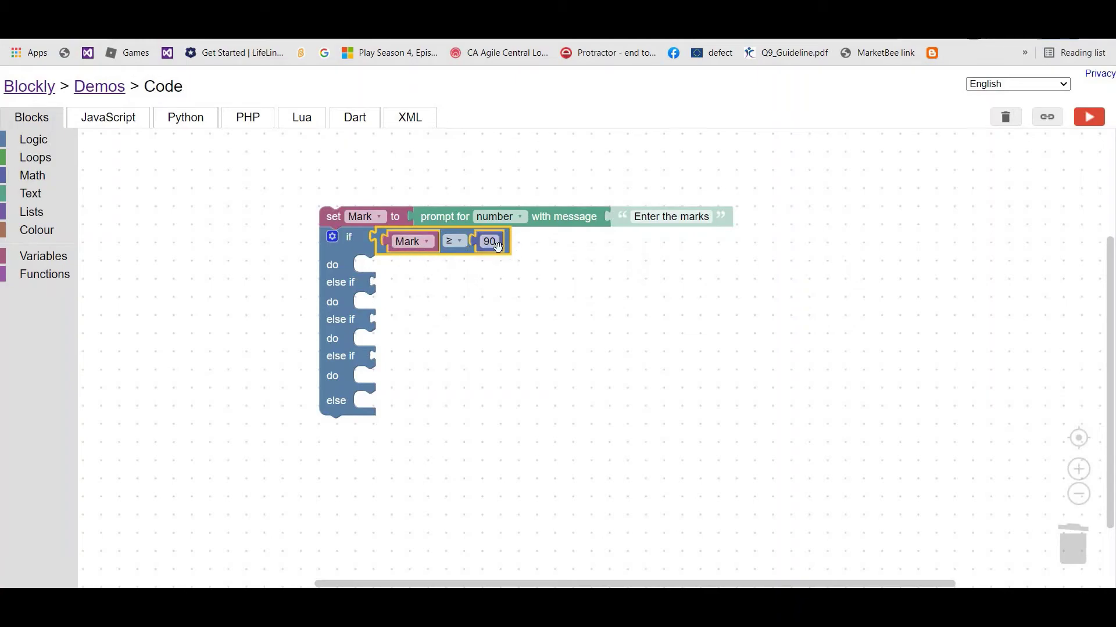
Put a print block with the text 'Your grade is A+' in the first do slot.
{"action": "left_click", "coordinate": [501, 389]}
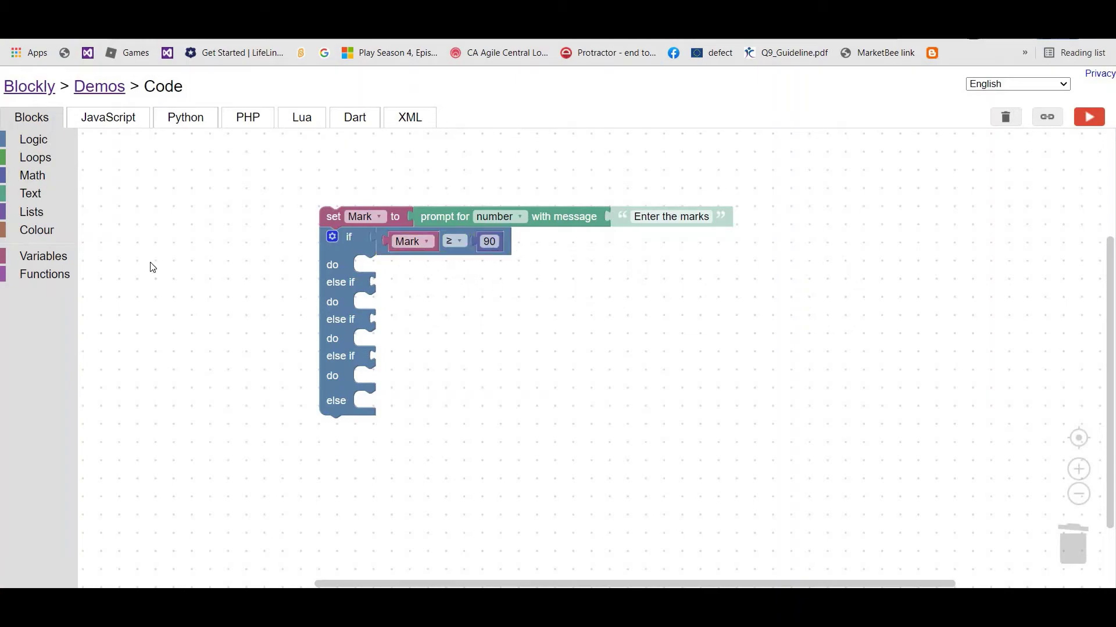
{"action": "left_click", "coordinate": [47, 195]}
{"action": "scroll", "coordinate": [262, 383], "scroll_direction": "down", "scroll_amount": 1}
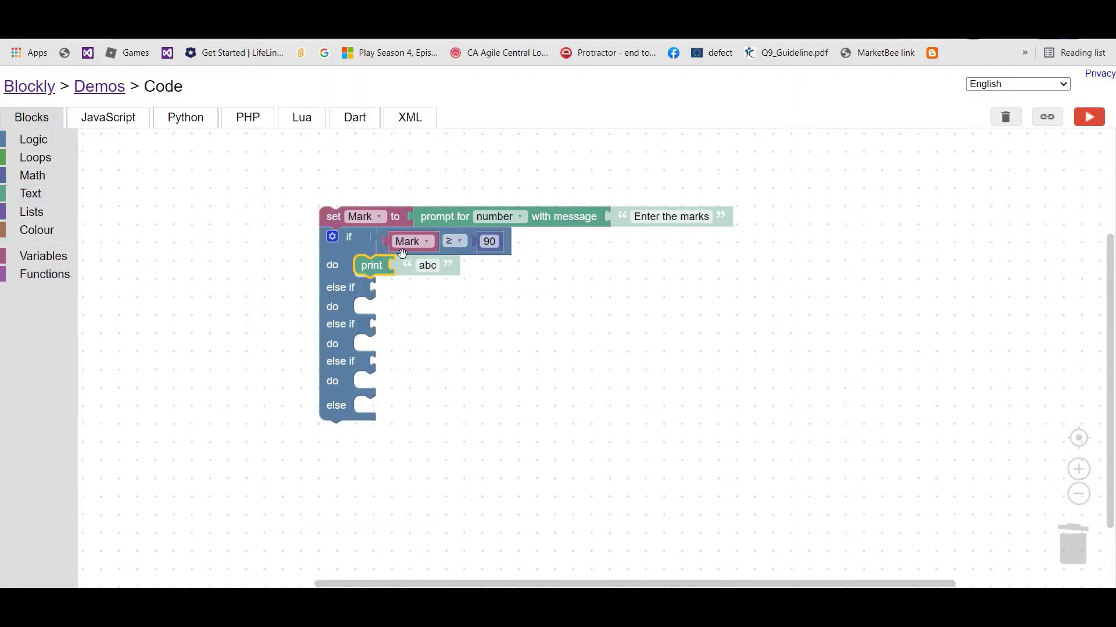
{"action": "left_click_drag", "start_coordinate": [409, 374], "coordinate": [419, 271]}
{"action": "left_click", "coordinate": [420, 271]}
{"action": "key", "text": "BackSpace"}
{"action": "type", "text": "Y"}
{"action": "type", "text": "ouir"}
{"action": "key", "text": "BackSpace"}
{"action": "key", "text": "BackSpace"}
{"action": "key", "text": "BackSpace"}
{"action": "type", "text": "r "}
{"action": "type", "text": "garde"}
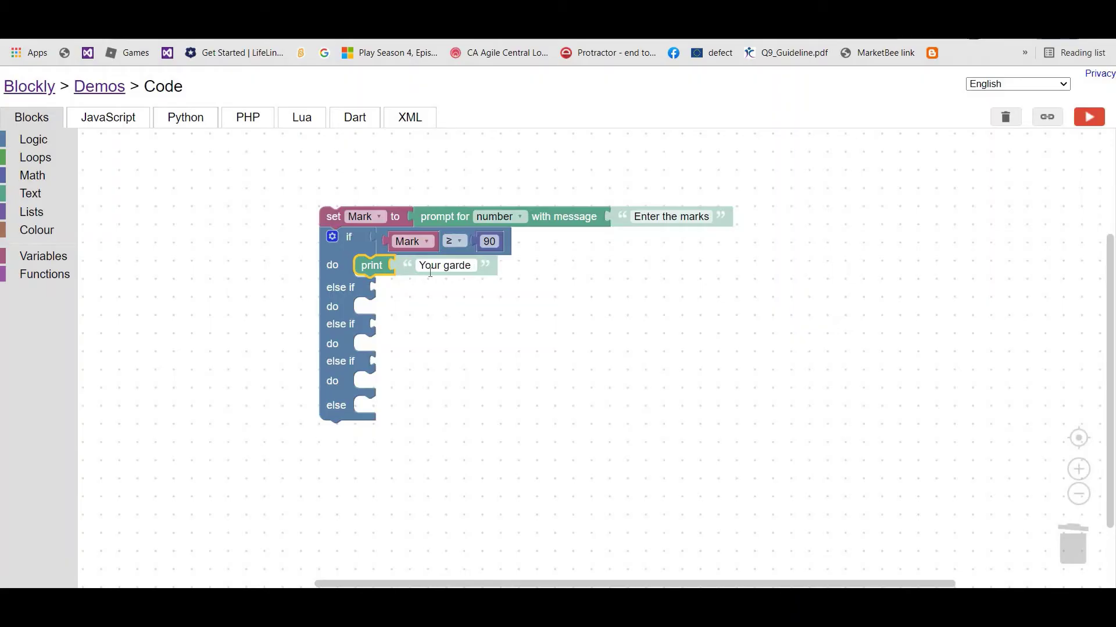
{"action": "type", "text": " i"}
{"action": "key", "text": "BackSpace"}
{"action": "key", "text": "BackSpace"}
{"action": "key", "text": "BackSpace"}
{"action": "key", "text": "BackSpace"}
{"action": "key", "text": "BackSpace"}
{"action": "key", "text": "BackSpace"}
{"action": "type", "text": "r"}
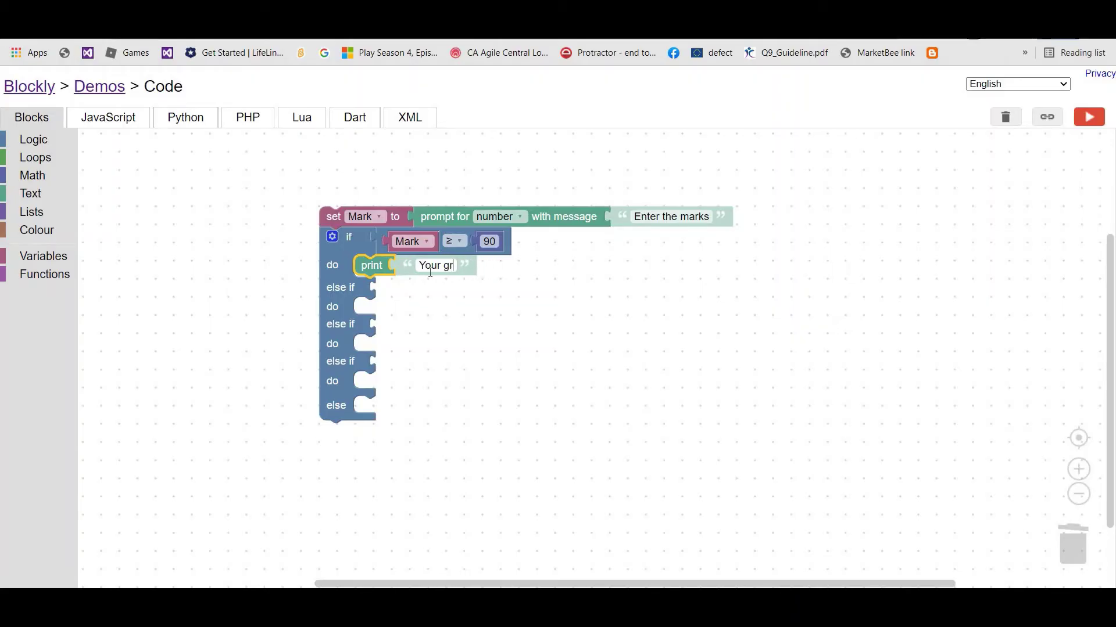
{"action": "type", "text": "ade is "}
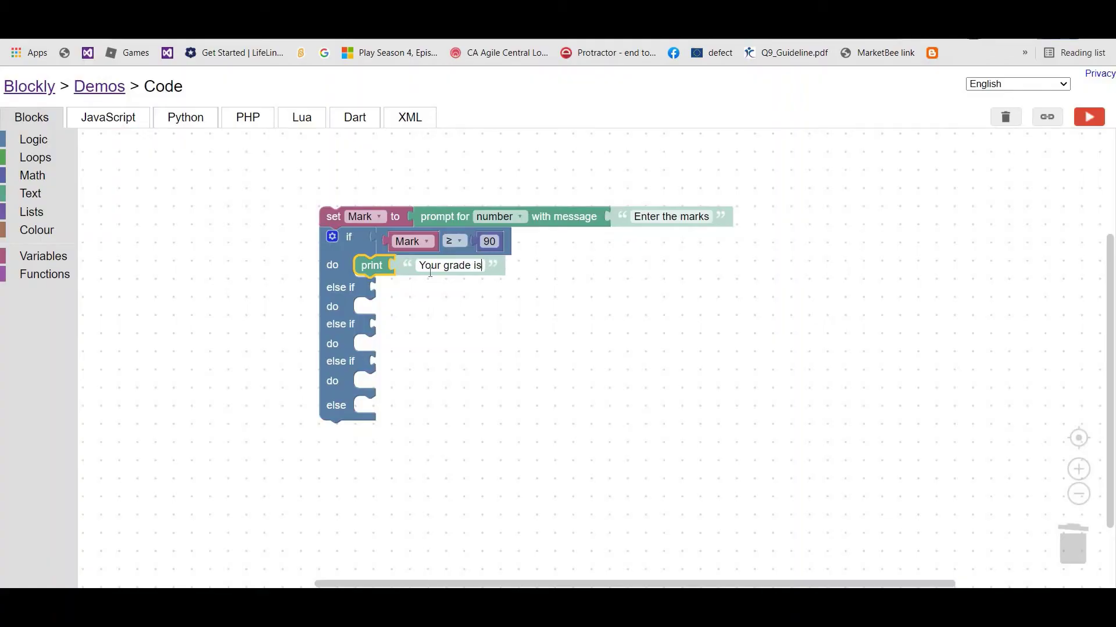
{"action": "type", "text": "A"}
{"action": "type", "text": "+"}
{"action": "left_click", "coordinate": [464, 301]}
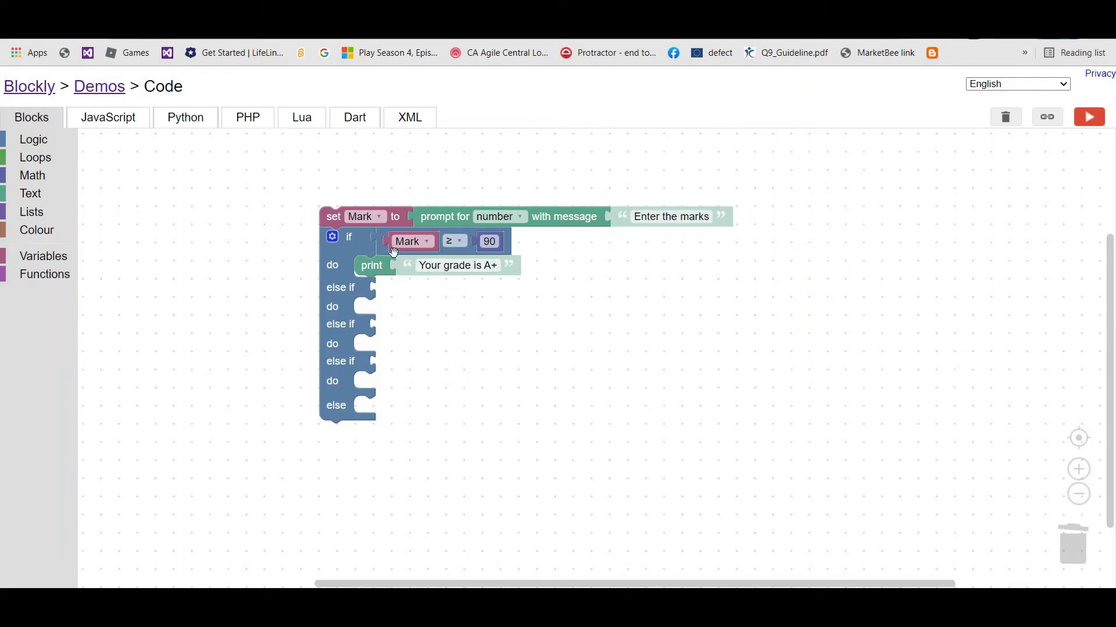
Copy the Mark ≥ 90 comparison into the first else-if and change its threshold to 80.
{"action": "right_click", "coordinate": [466, 234]}
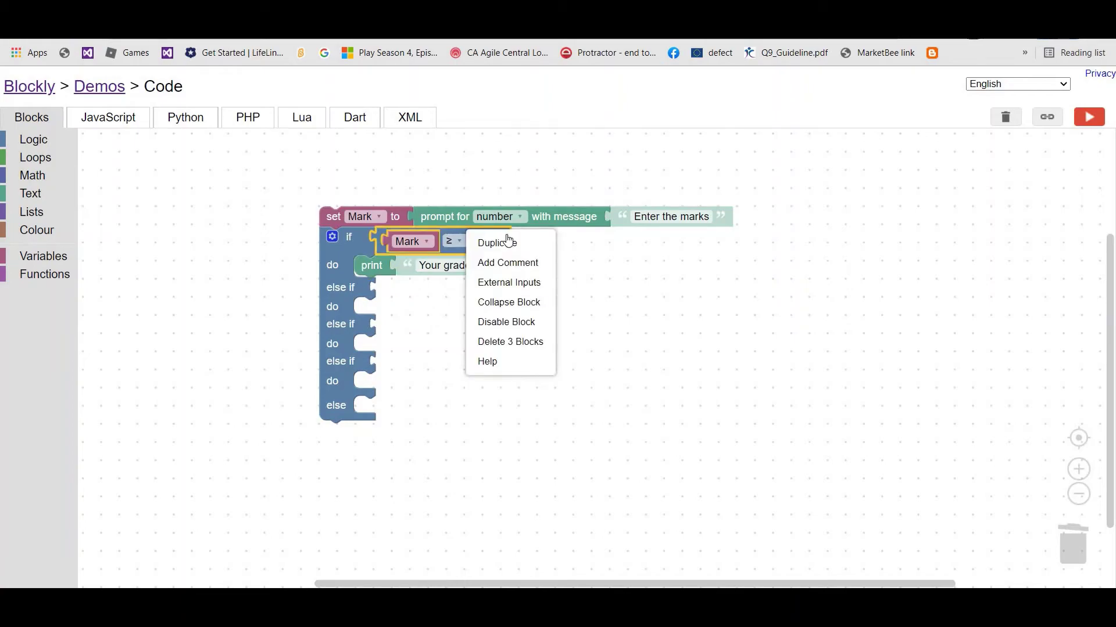
{"action": "left_click", "coordinate": [508, 245]}
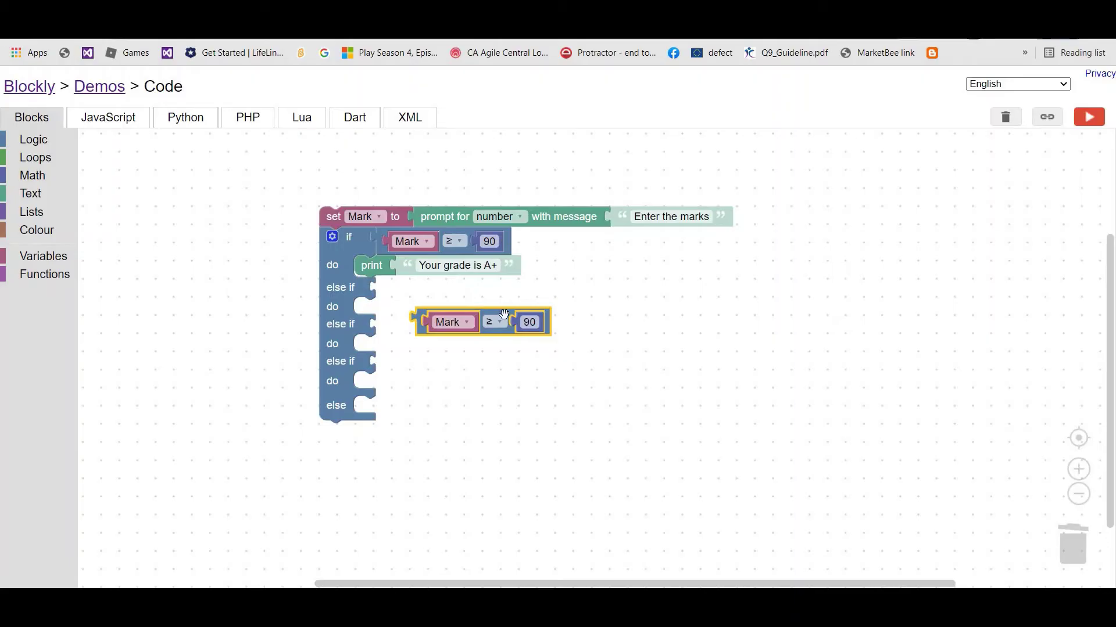
{"action": "mouse_move", "coordinate": [504, 312]}
{"action": "left_mouse_down"}
{"action": "mouse_move", "coordinate": [437, 305]}
{"action": "mouse_move", "coordinate": [475, 287]}
{"action": "left_mouse_up"}
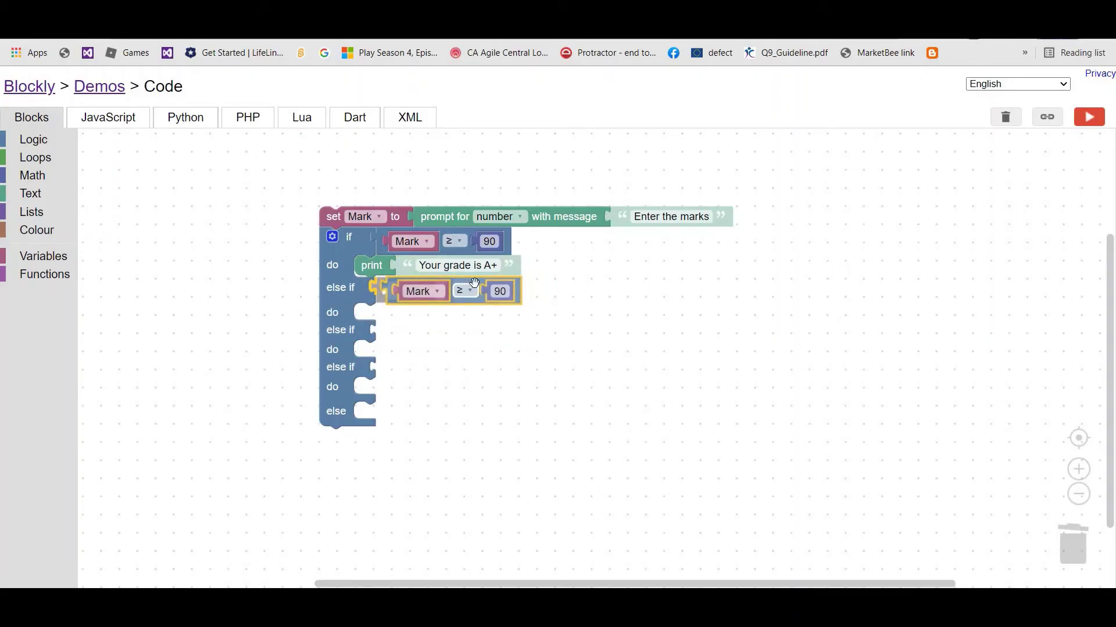
{"action": "left_click_drag", "start_coordinate": [474, 284], "coordinate": [430, 290]}
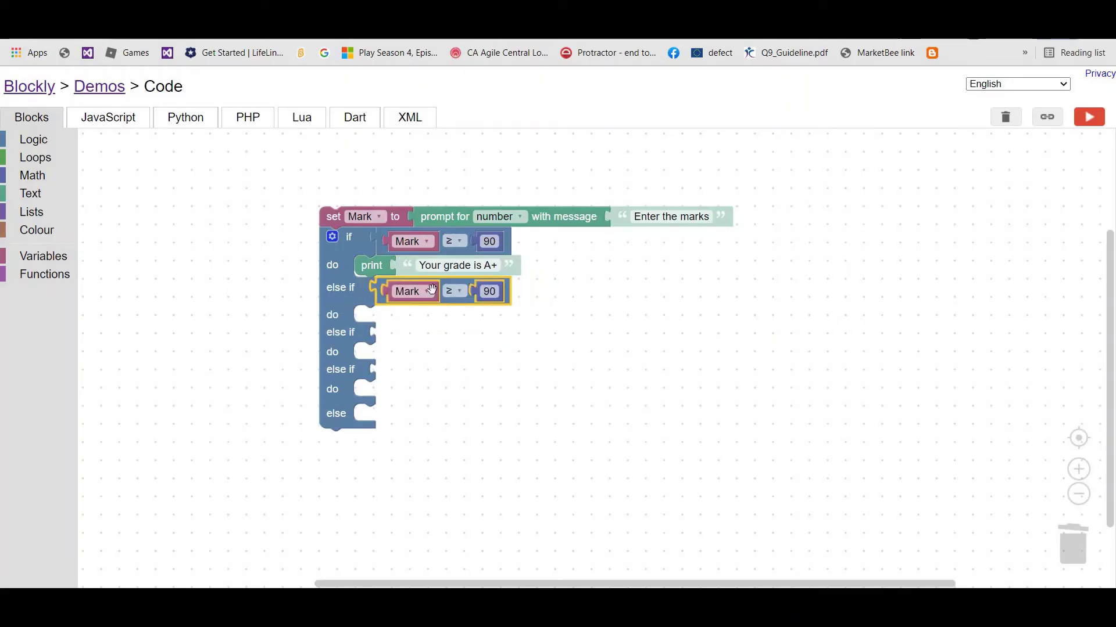
{"action": "left_click", "coordinate": [489, 292]}
{"action": "type", "text": "8"}
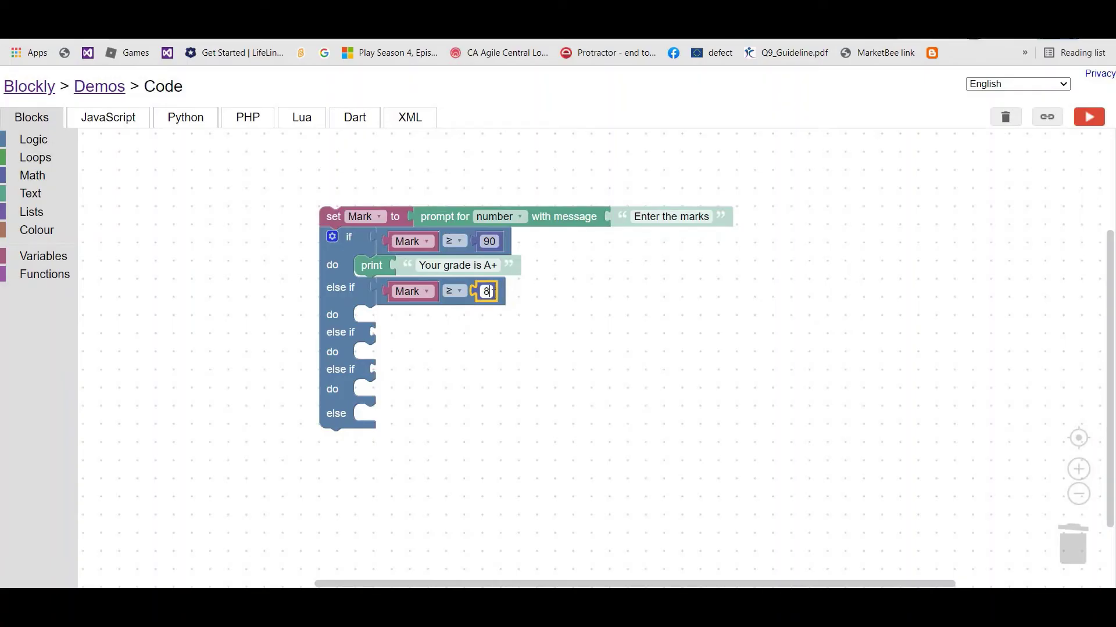
{"action": "type", "text": "0"}
{"action": "key", "text": "Return"}
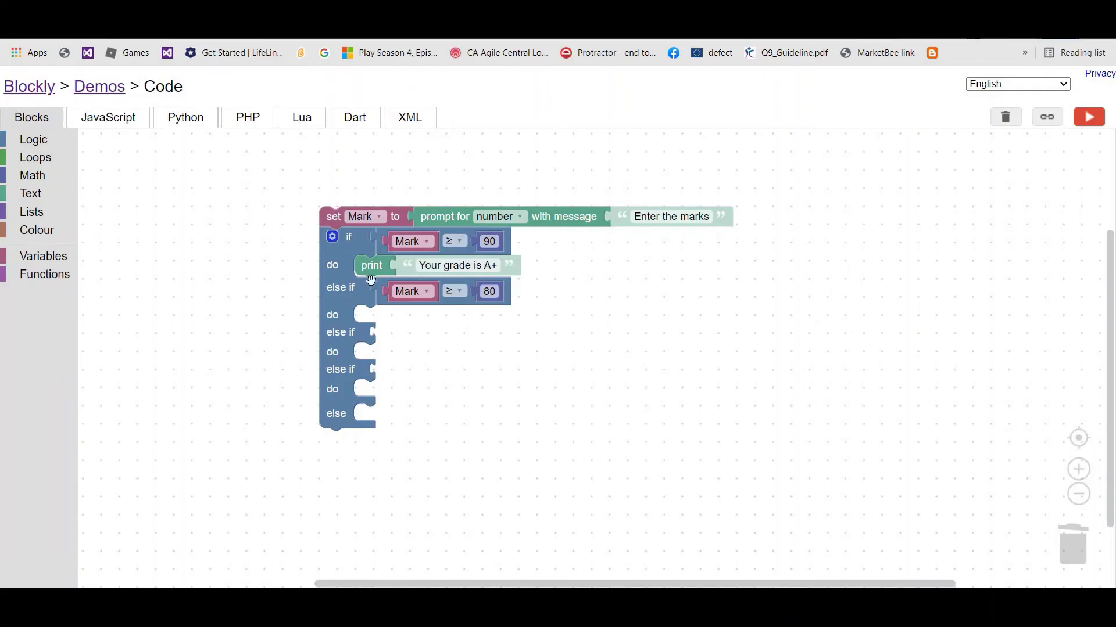
Copy the A+ print, change it to 'Your grade is A' and place it in the second do slot.
{"action": "right_click", "coordinate": [374, 272]}
{"action": "left_click", "coordinate": [420, 289]}
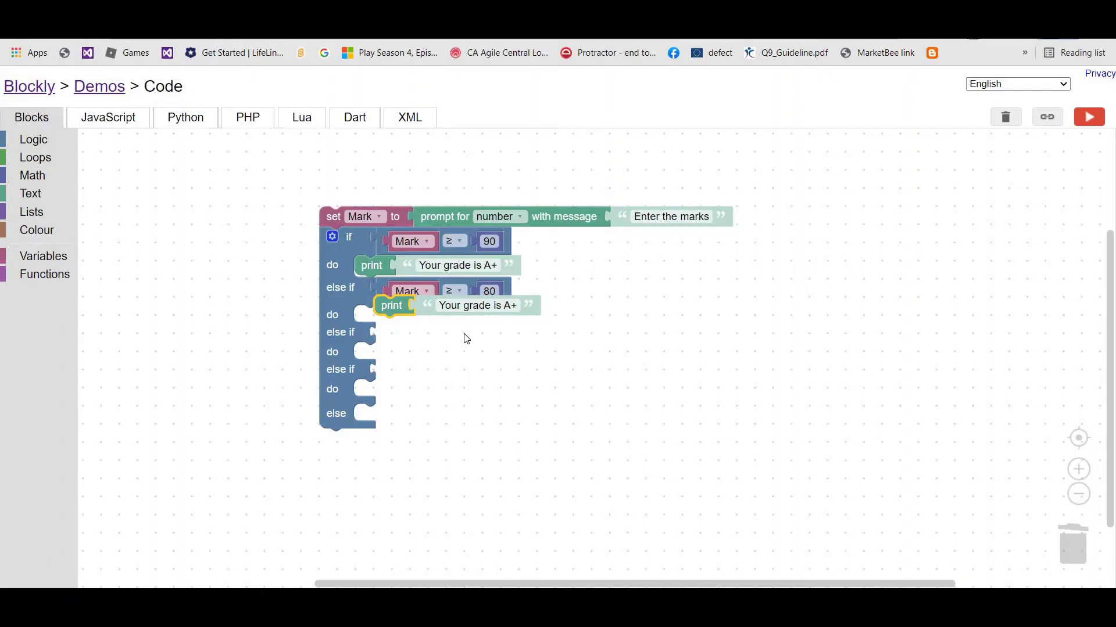
{"action": "left_click", "coordinate": [514, 306]}
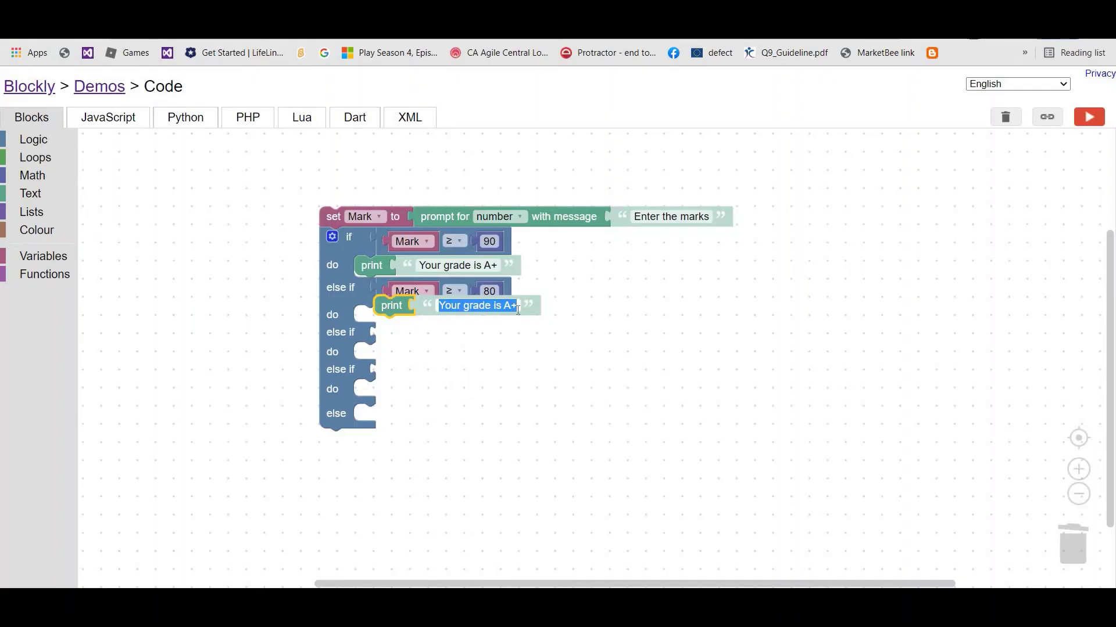
{"action": "left_click", "coordinate": [518, 309]}
{"action": "key", "text": "BackSpace"}
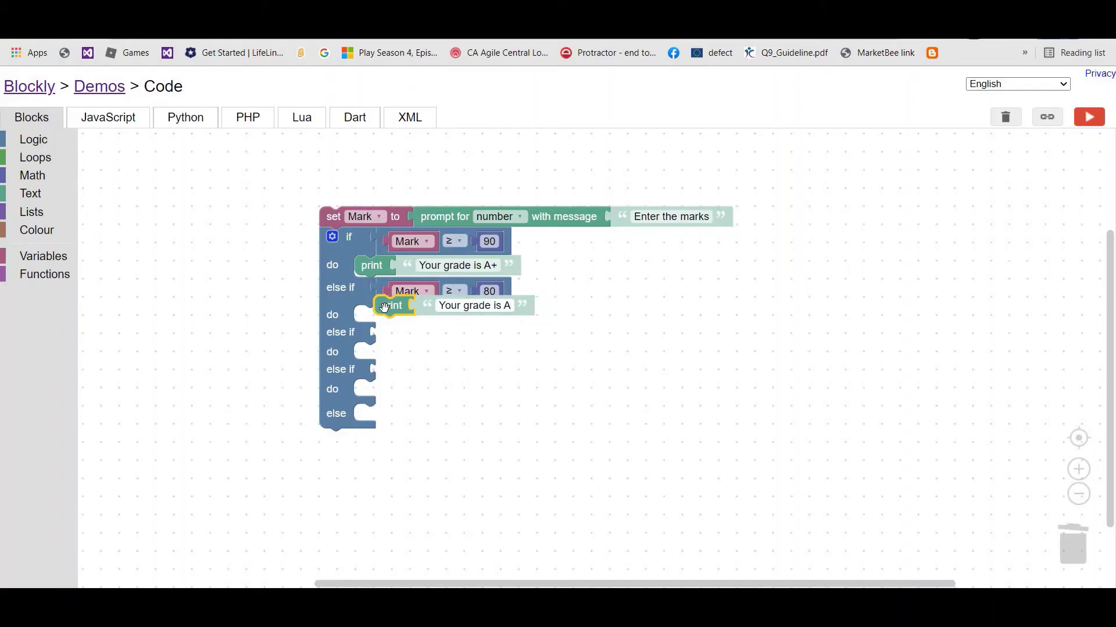
{"action": "left_click_drag", "start_coordinate": [402, 305], "coordinate": [366, 318]}
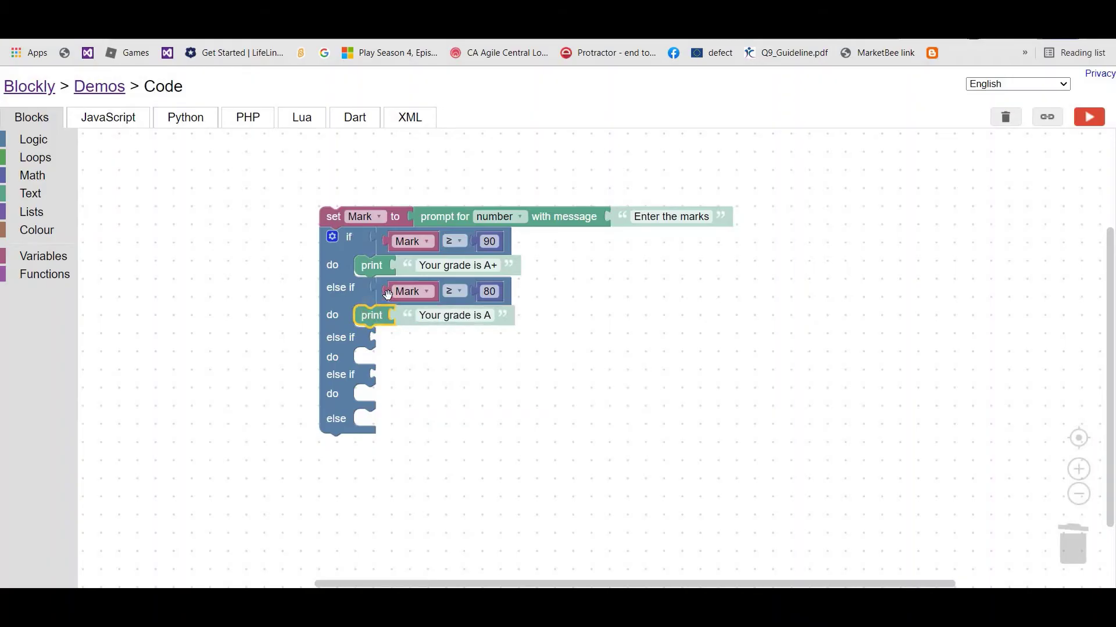
Duplicate the Mark ≥ 80 comparison and change its threshold to 70.
{"action": "right_click", "coordinate": [389, 296]}
{"action": "left_click", "coordinate": [442, 307]}
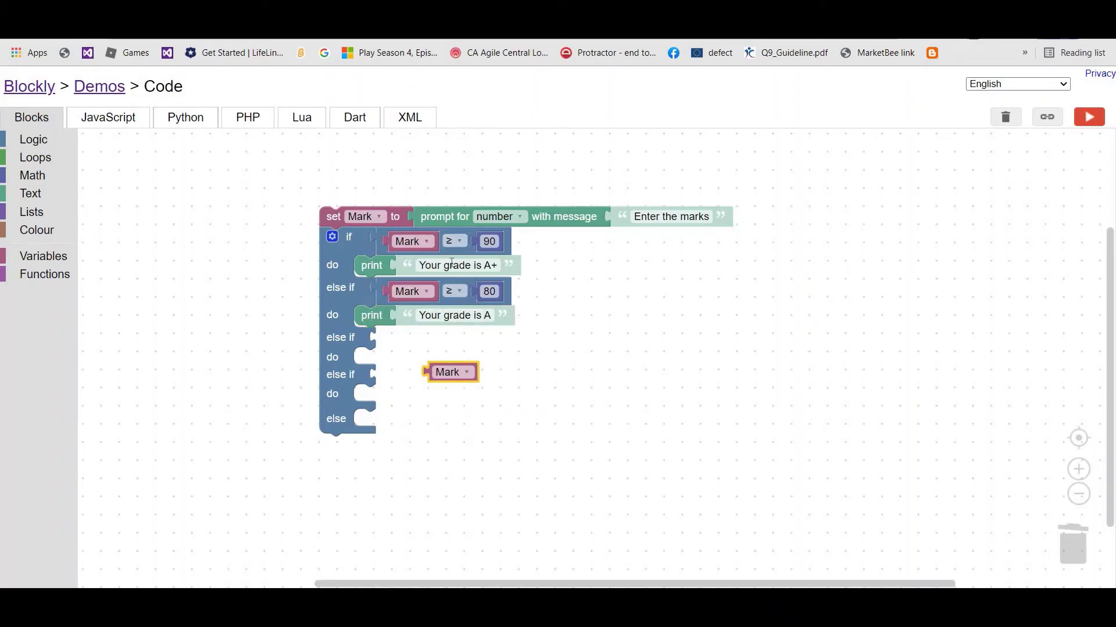
{"action": "right_click", "coordinate": [465, 285]}
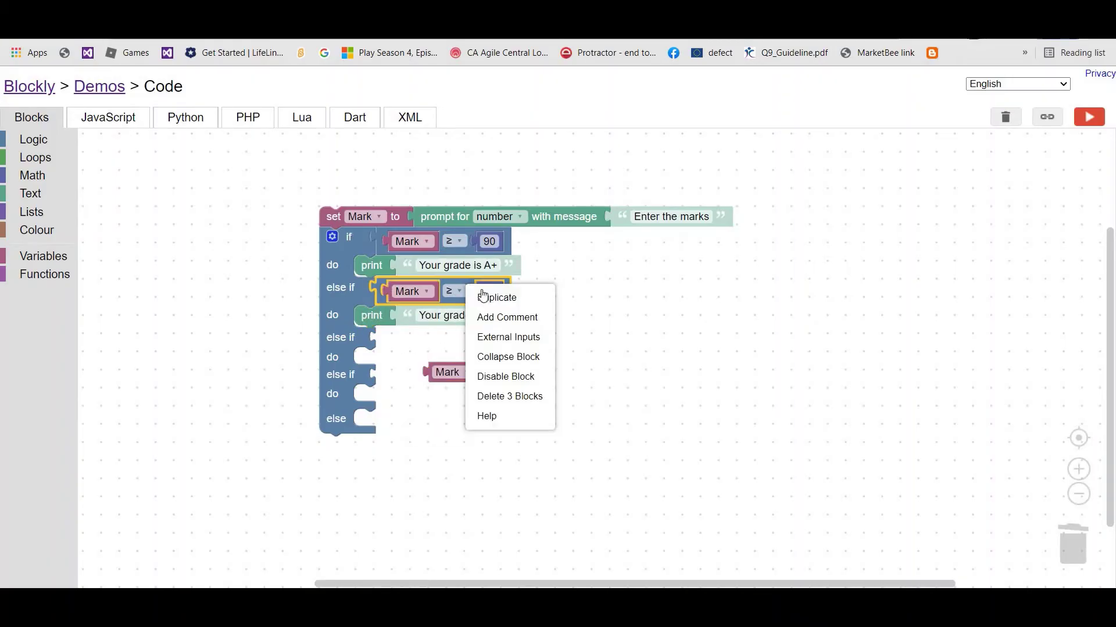
{"action": "left_click", "coordinate": [490, 298]}
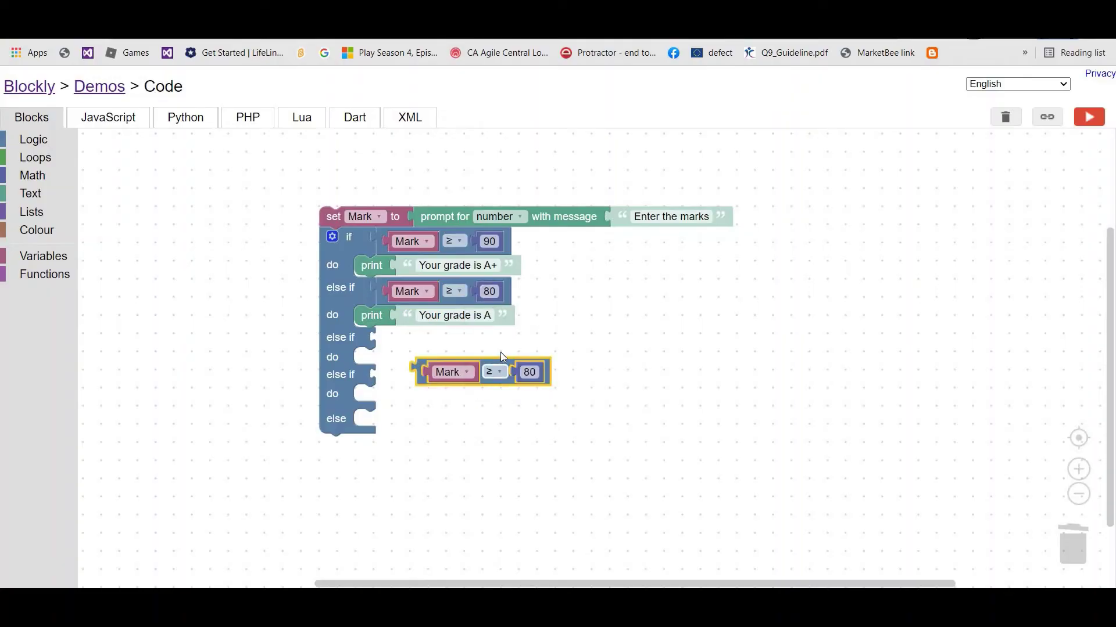
{"action": "left_click_drag", "start_coordinate": [589, 361], "coordinate": [789, 366]}
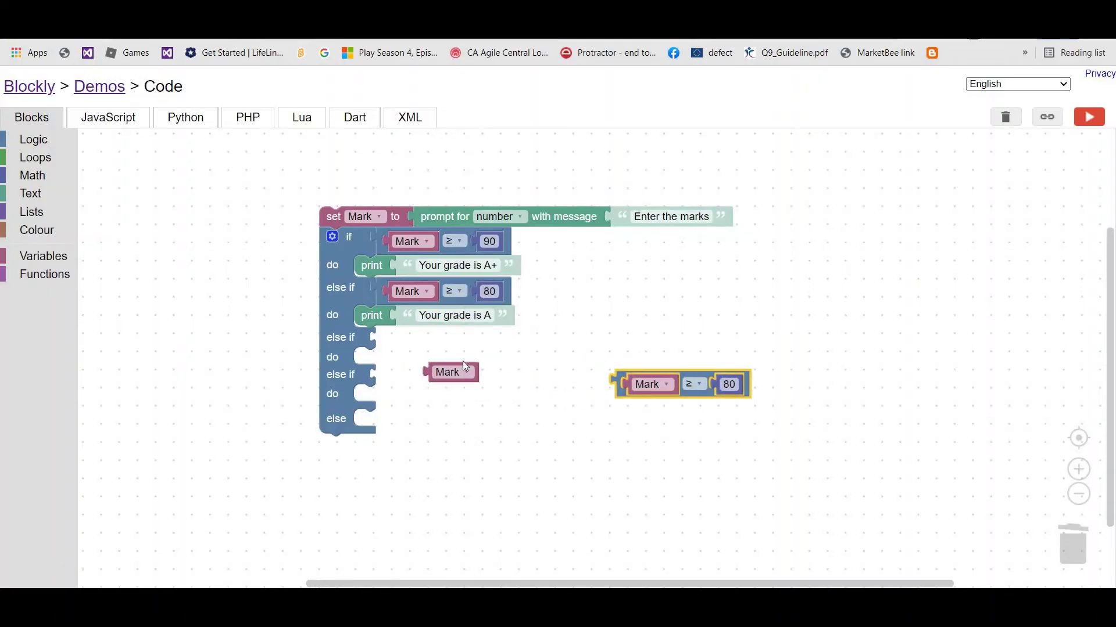
{"action": "left_click_drag", "start_coordinate": [462, 362], "coordinate": [43, 358]}
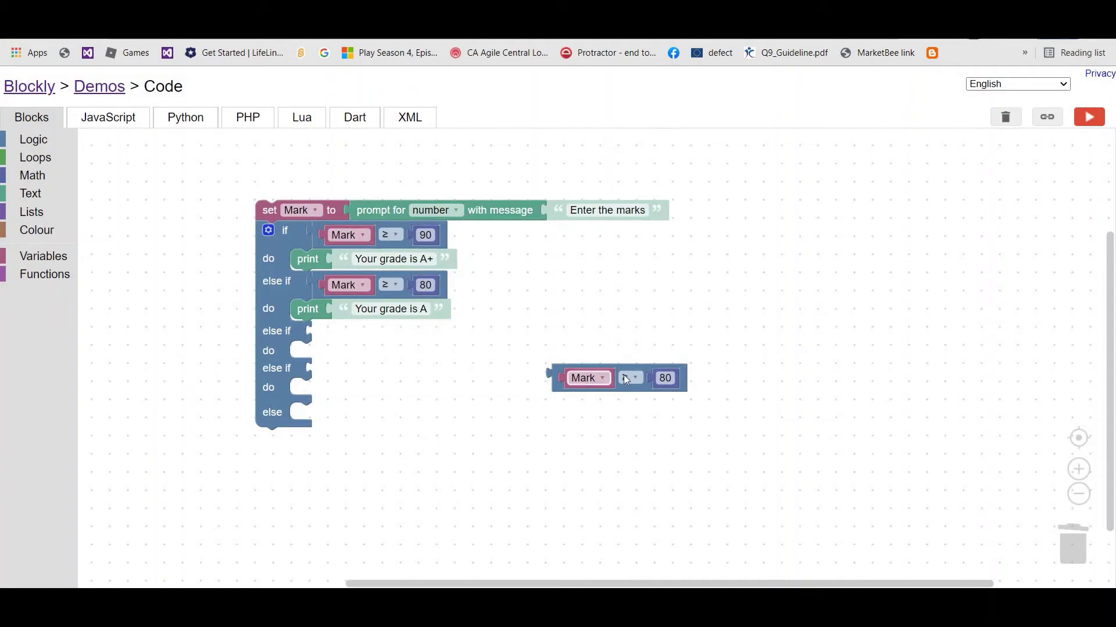
{"action": "left_click", "coordinate": [667, 378]}
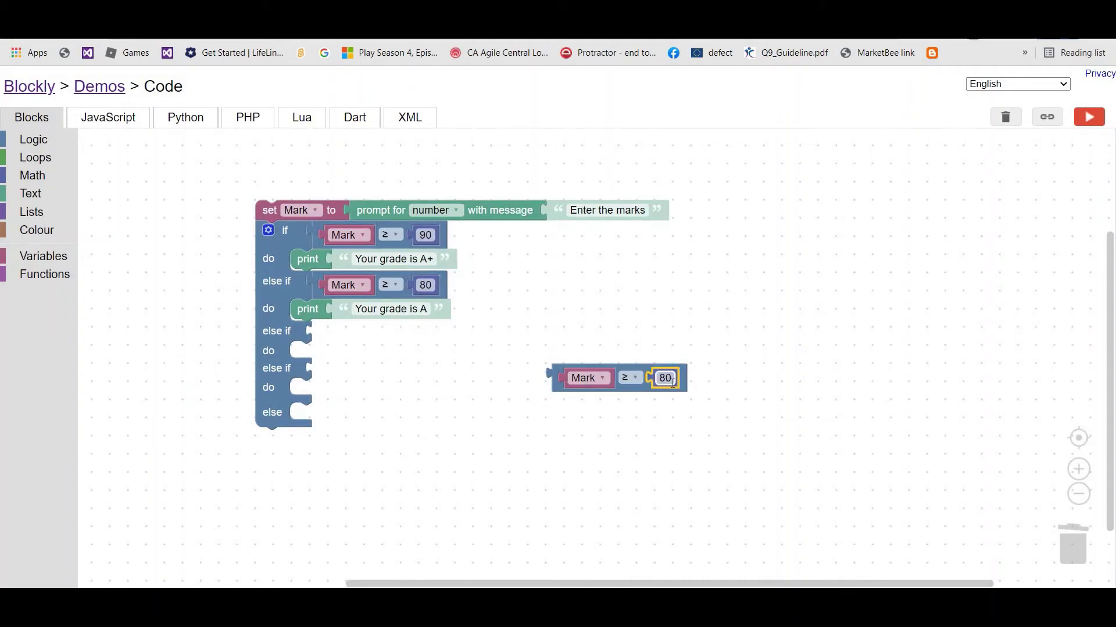
{"action": "key", "text": "BackSpace"}
{"action": "key", "text": "BackSpace"}
{"action": "type", "text": "70"}
Make a 'Your grade is B+' print and snap it and Mark ≥ 70 into the next branch.
{"action": "right_click", "coordinate": [442, 264]}
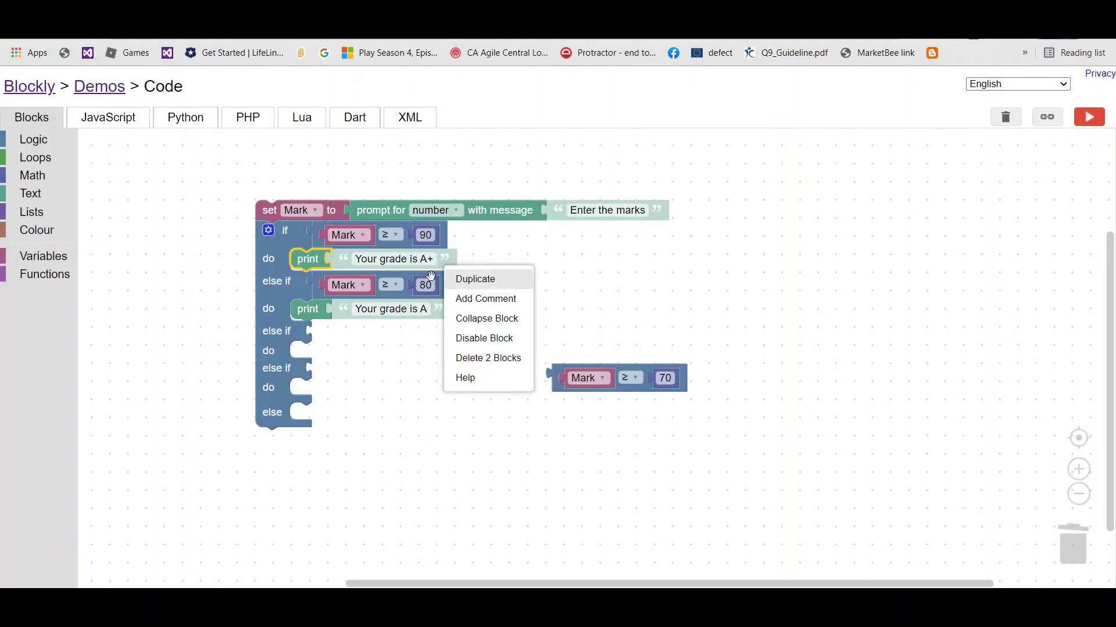
{"action": "left_click", "coordinate": [457, 280]}
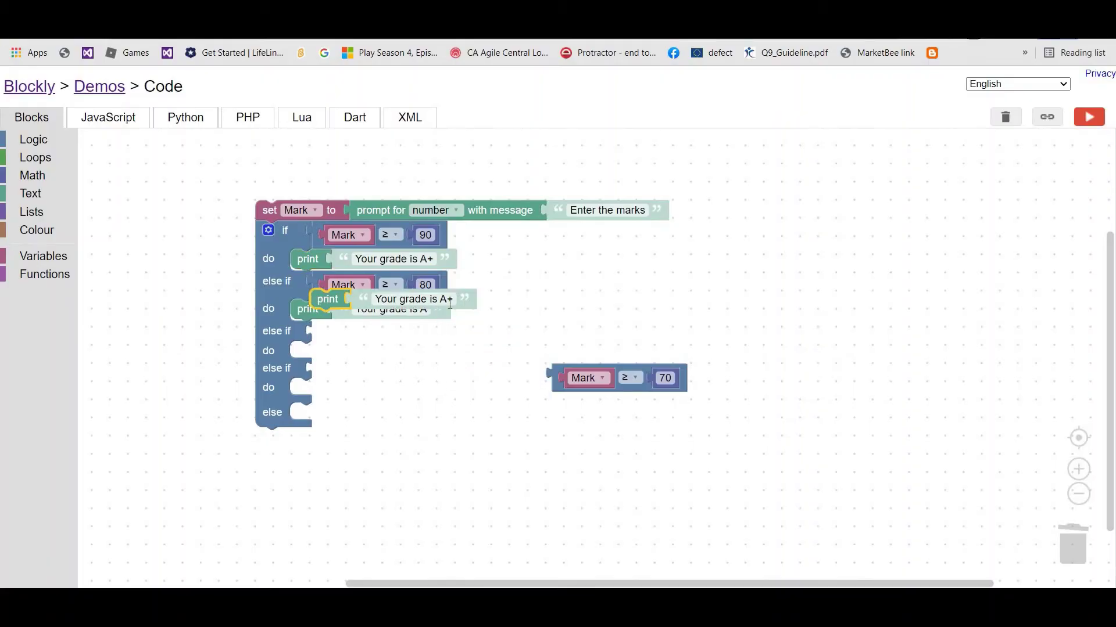
{"action": "left_click", "coordinate": [444, 299]}
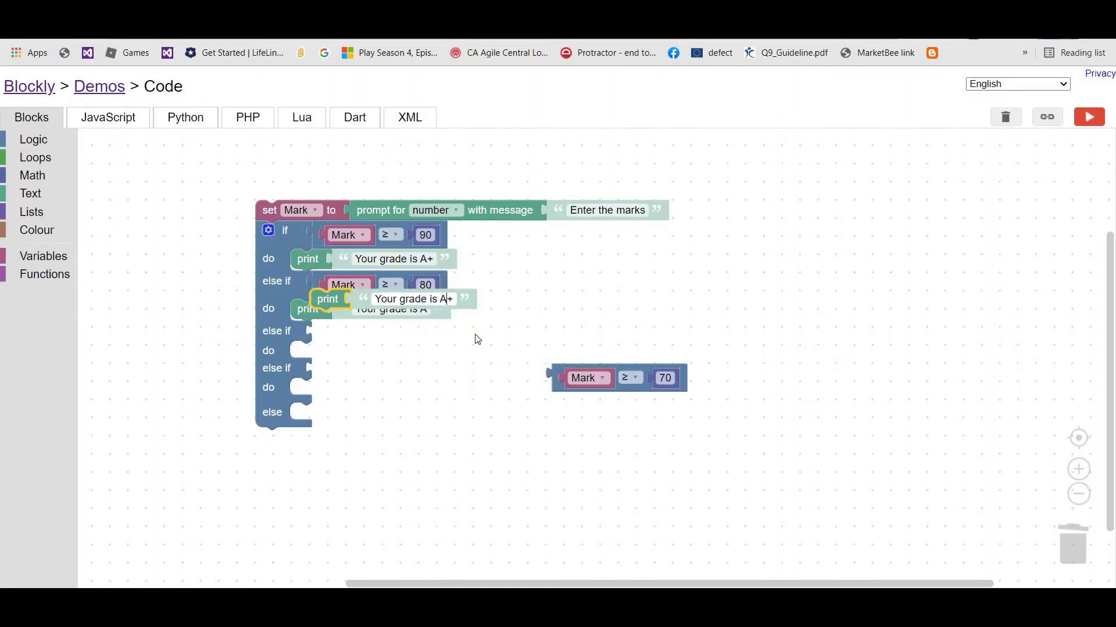
{"action": "key", "text": "BackSpace"}
{"action": "type", "text": "B"}
{"action": "left_click_drag", "start_coordinate": [342, 299], "coordinate": [324, 352]}
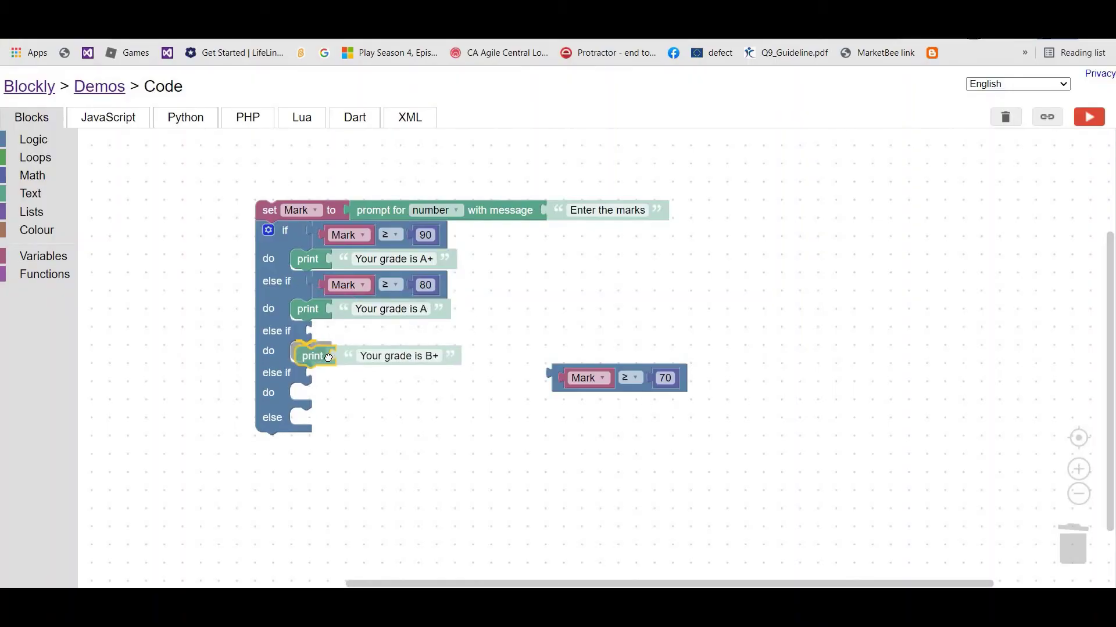
{"action": "mouse_move", "coordinate": [655, 369]}
{"action": "left_mouse_down"}
{"action": "mouse_move", "coordinate": [673, 384]}
{"action": "mouse_move", "coordinate": [319, 335]}
{"action": "left_mouse_up"}
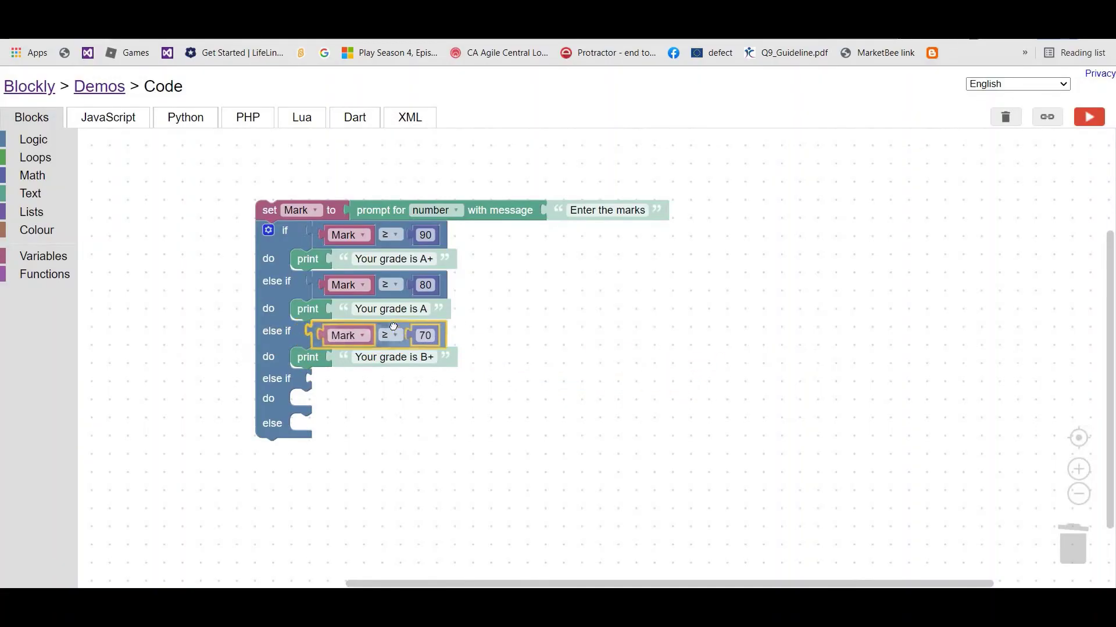
Select the program's top 'set Mark' block.
{"action": "left_click", "coordinate": [263, 209]}
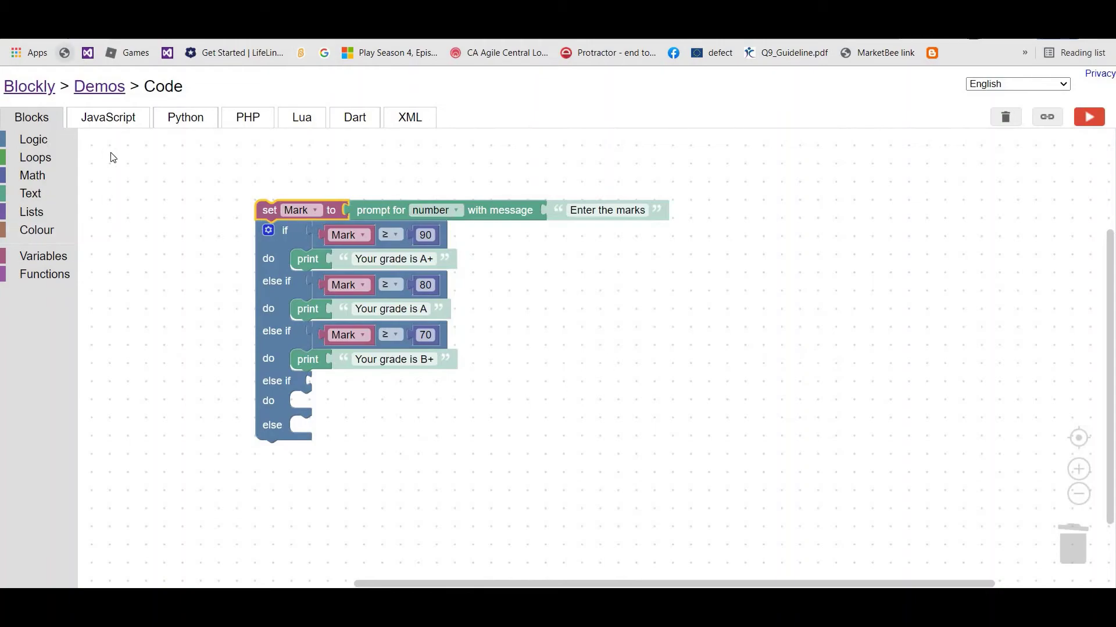
View the generated code as JavaScript, Python, PHP, Lua and Dart, finishing on XML.
{"action": "left_click", "coordinate": [109, 120]}
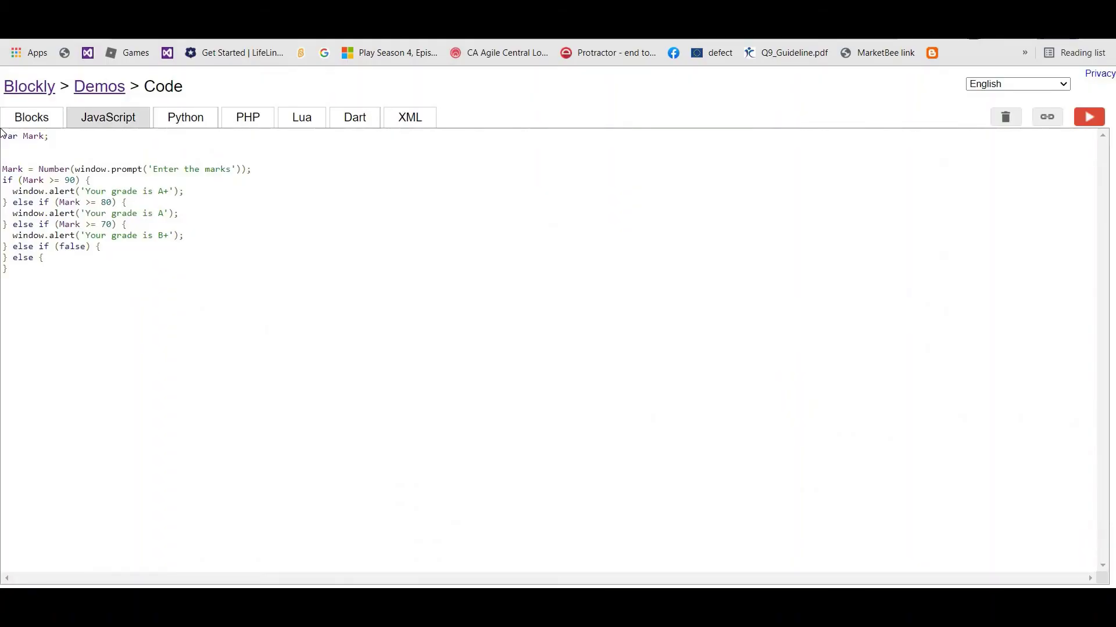
{"action": "mouse_move", "coordinate": [2, 135]}
{"action": "left_mouse_down"}
{"action": "mouse_move", "coordinate": [220, 280]}
{"action": "mouse_move", "coordinate": [121, 181]}
{"action": "left_mouse_up"}
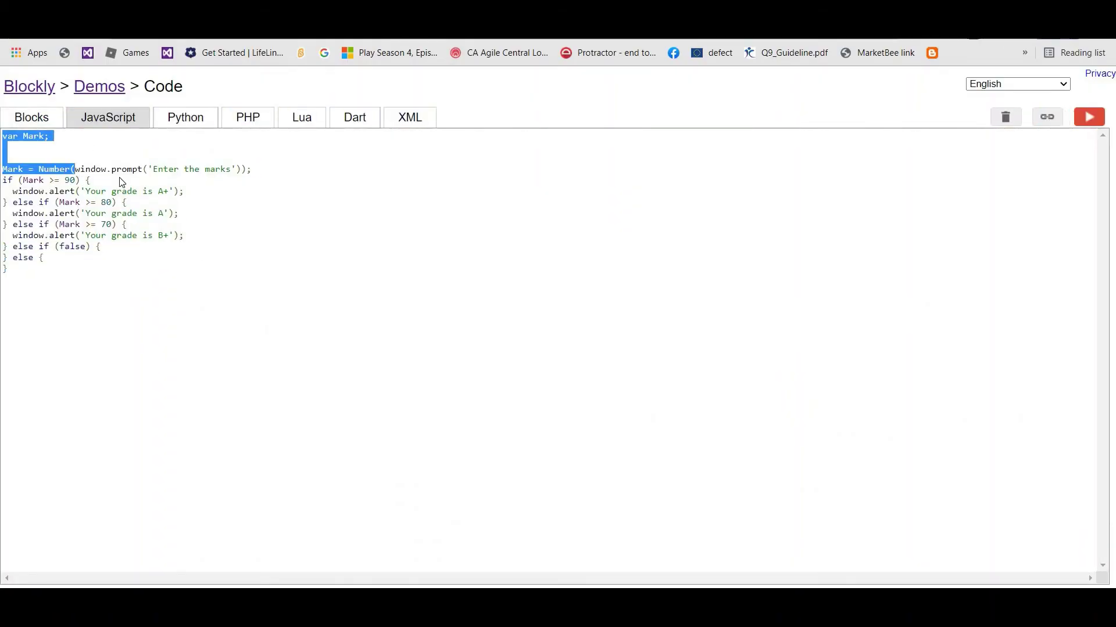
{"action": "left_click", "coordinate": [235, 198]}
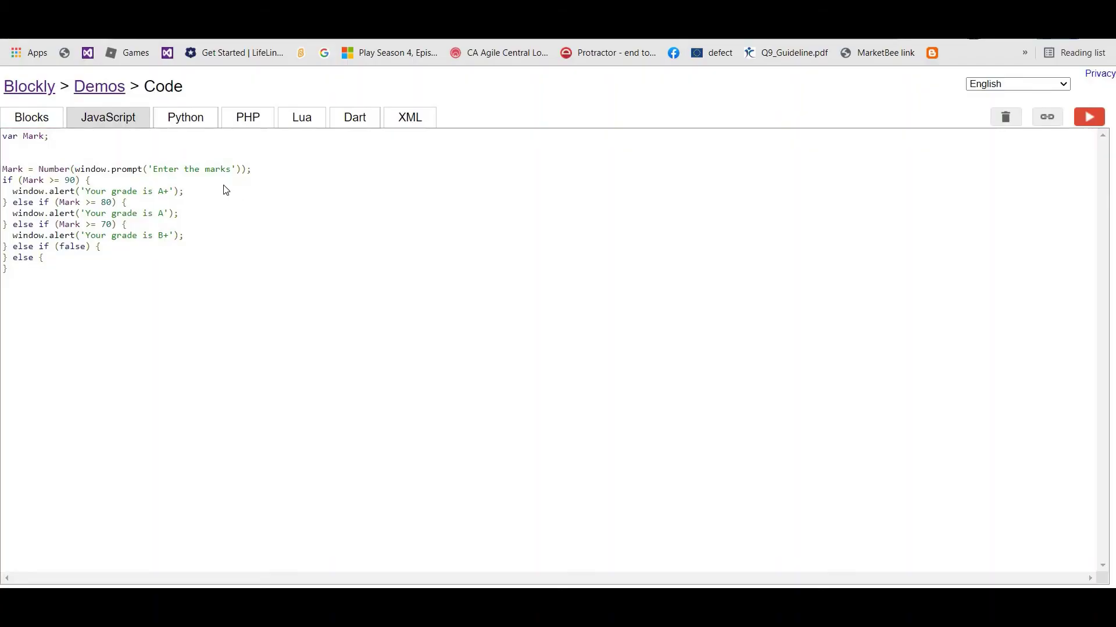
{"action": "left_click", "coordinate": [201, 129]}
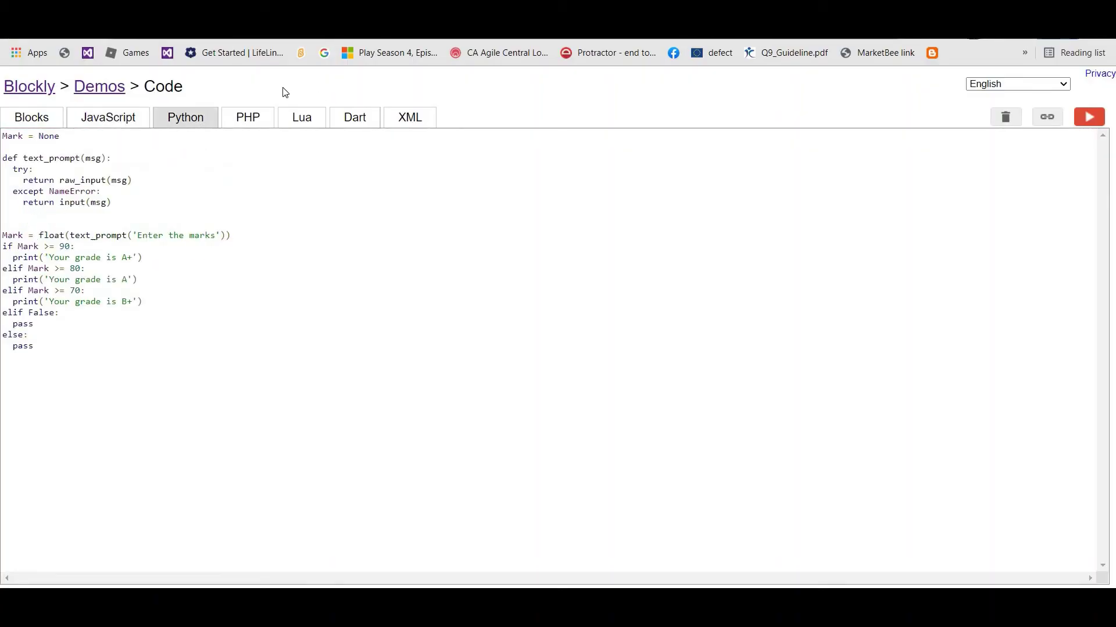
{"action": "left_click", "coordinate": [271, 116]}
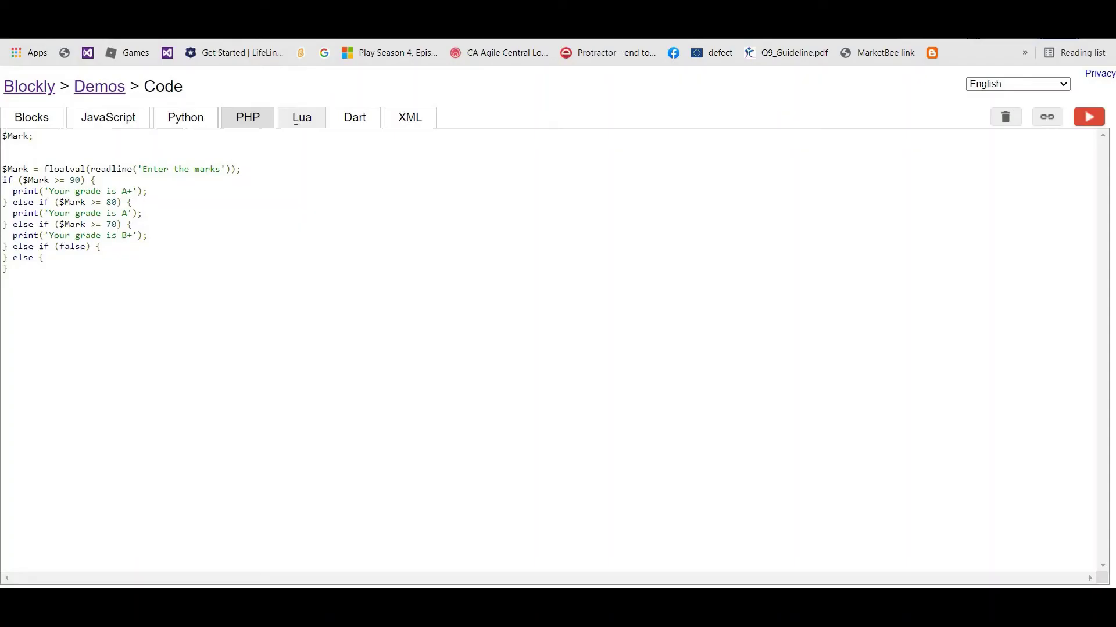
{"action": "left_click", "coordinate": [299, 120]}
{"action": "left_click", "coordinate": [352, 122]}
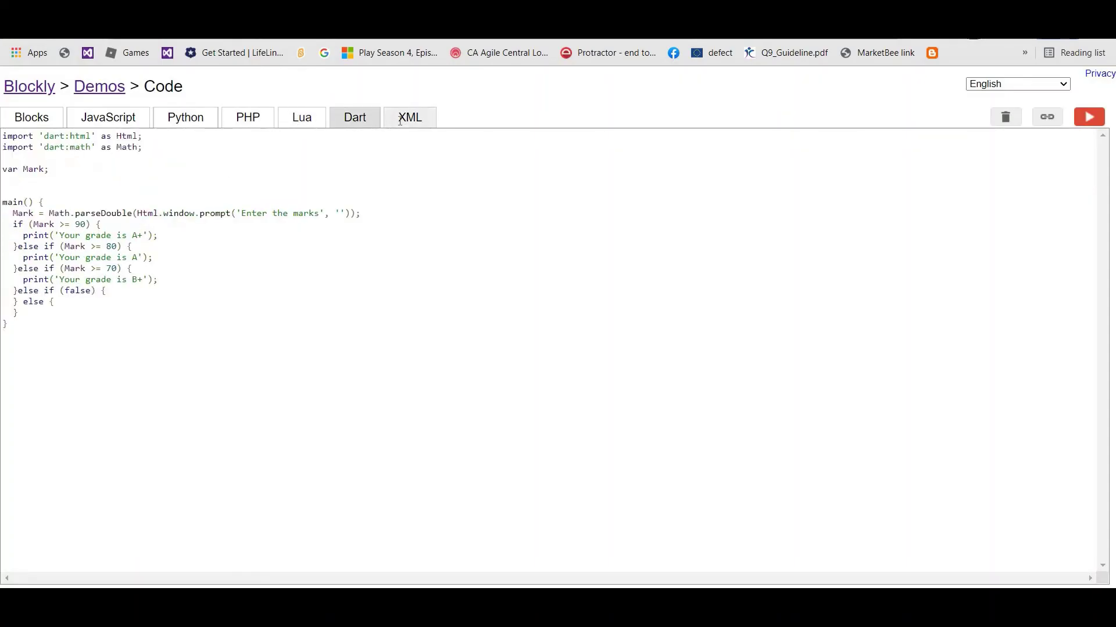
{"action": "left_click", "coordinate": [402, 124]}
{"action": "scroll", "coordinate": [232, 206], "scroll_direction": "up", "scroll_amount": 3}
{"action": "scroll", "coordinate": [174, 174], "scroll_direction": "up", "scroll_amount": 4}
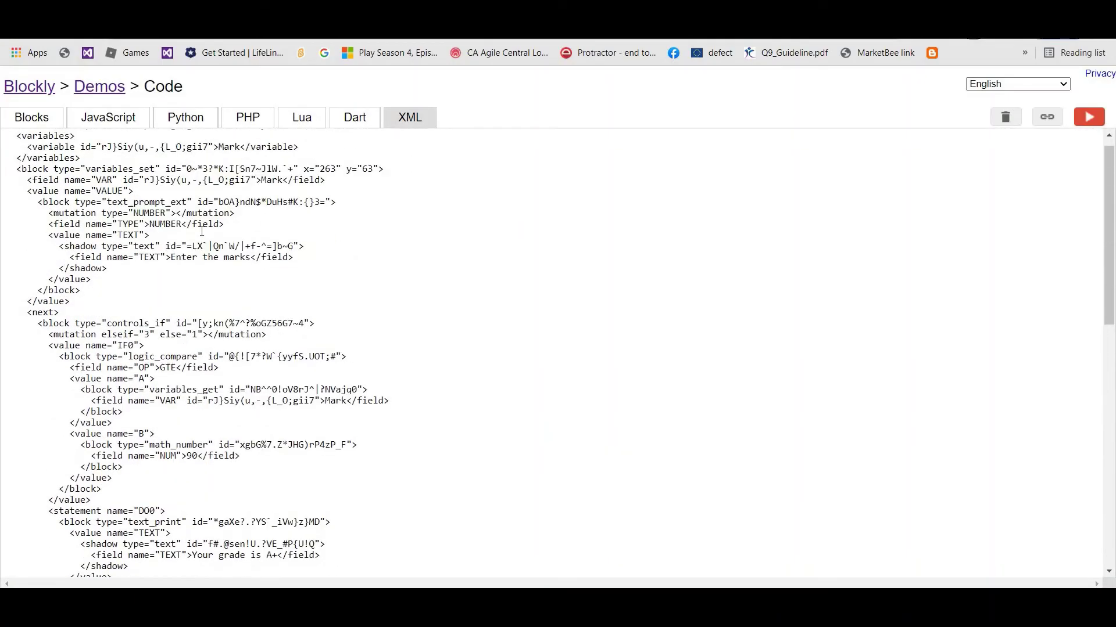
{"action": "scroll", "coordinate": [104, 140], "scroll_direction": "up", "scroll_amount": 1}
Back in the blocks, copy Mark ≥ 70 as Mark ≥ 60 and attach it to the last else-if.
{"action": "left_click", "coordinate": [39, 124]}
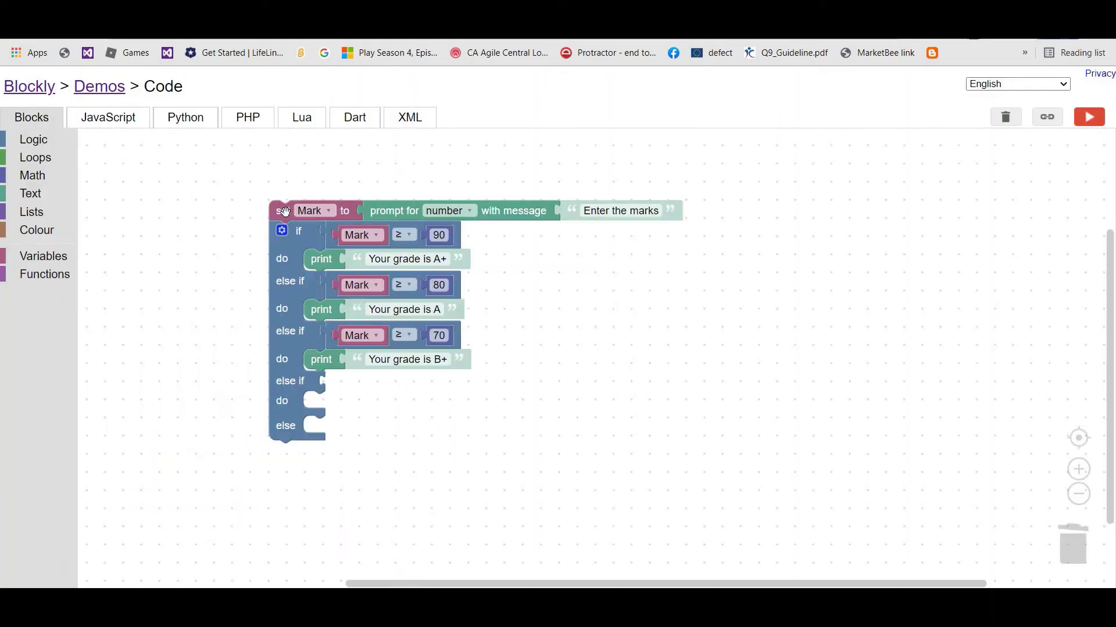
{"action": "left_click_drag", "start_coordinate": [284, 211], "coordinate": [284, 192]}
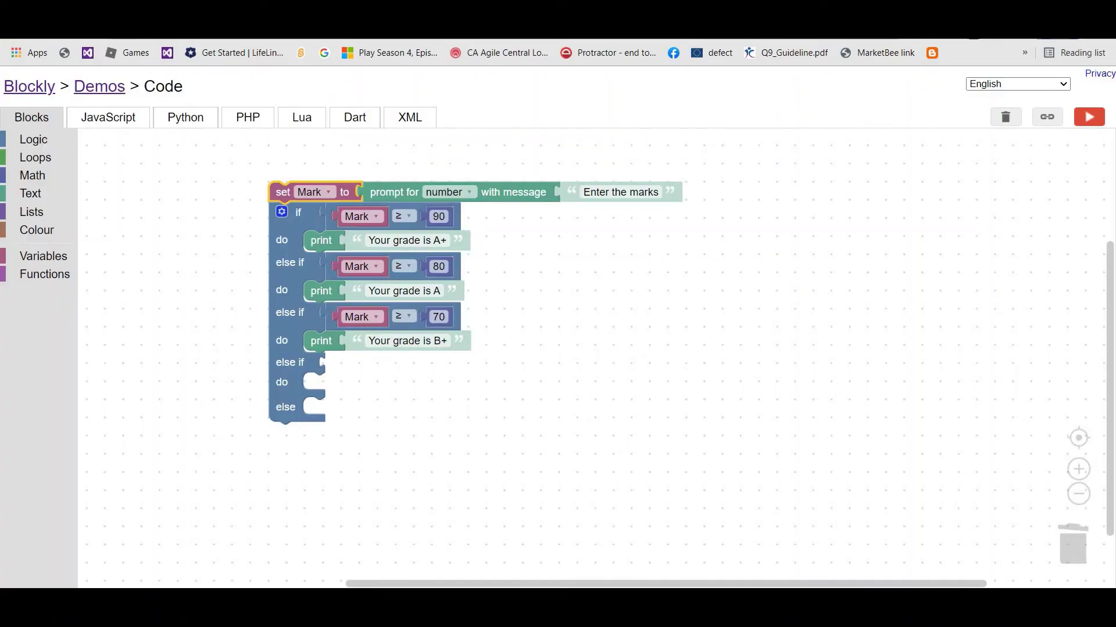
{"action": "right_click", "coordinate": [417, 309]}
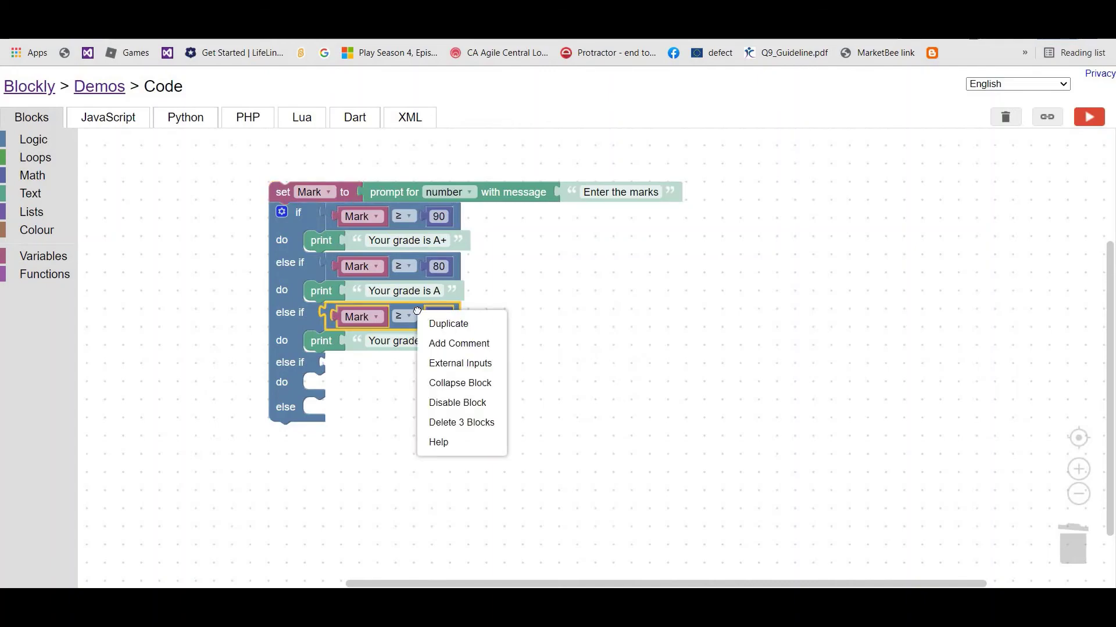
{"action": "left_click", "coordinate": [458, 323]}
{"action": "left_click", "coordinate": [479, 397]}
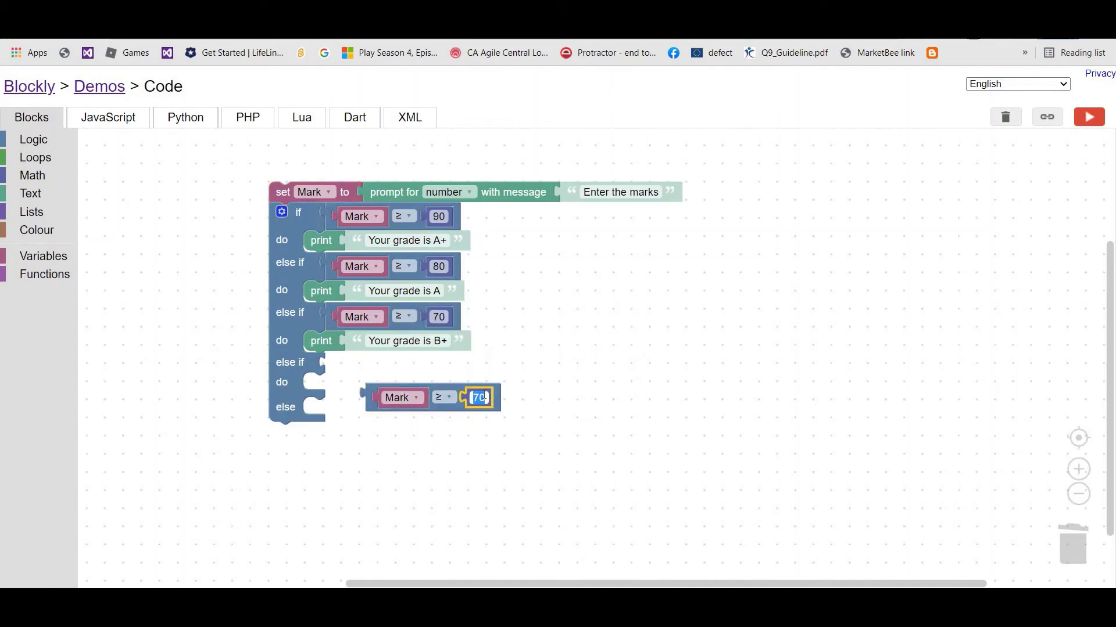
{"action": "type", "text": "60"}
{"action": "key", "text": "Return"}
{"action": "left_click", "coordinate": [384, 382]}
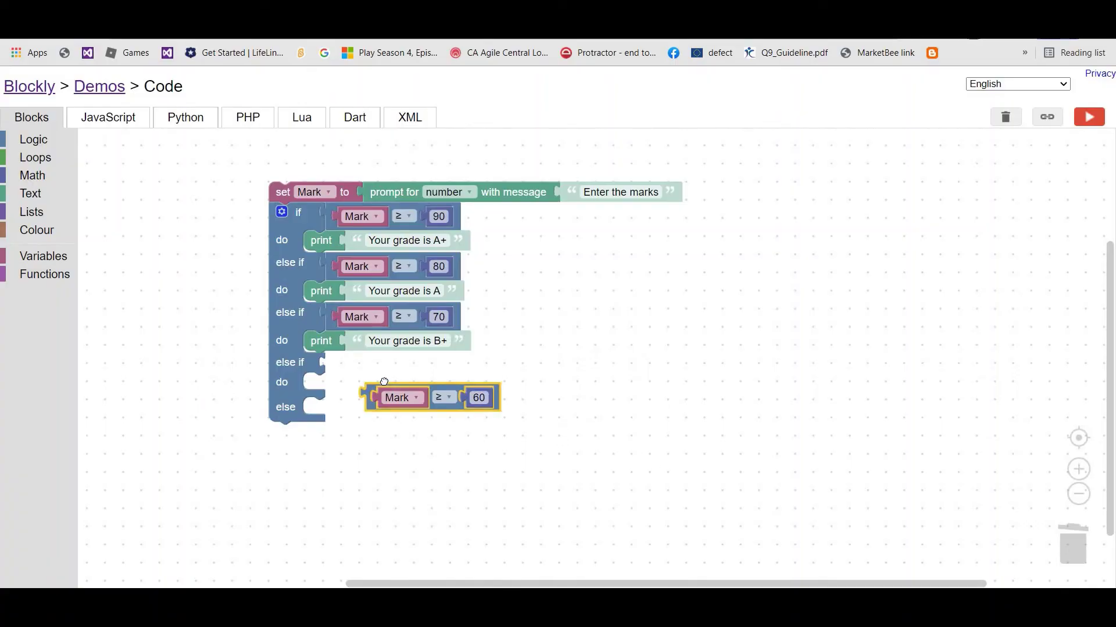
{"action": "left_click_drag", "start_coordinate": [384, 382], "coordinate": [344, 353]}
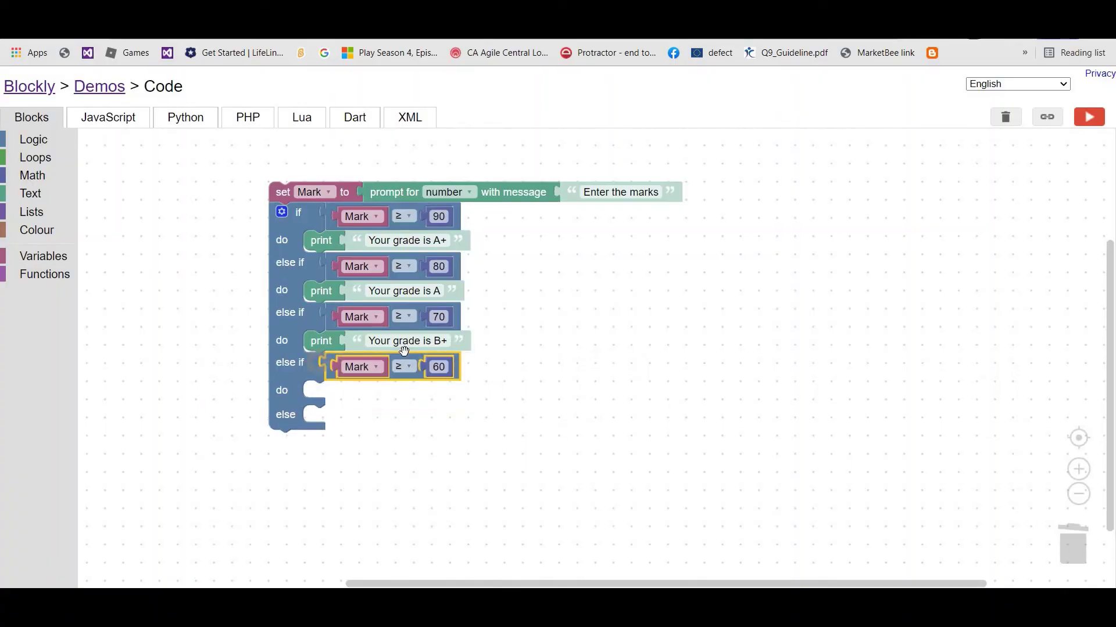
Copy the B+ print, change it to 'Your grade is B' and place it in that do slot.
{"action": "right_click", "coordinate": [321, 348]}
{"action": "left_click", "coordinate": [356, 356]}
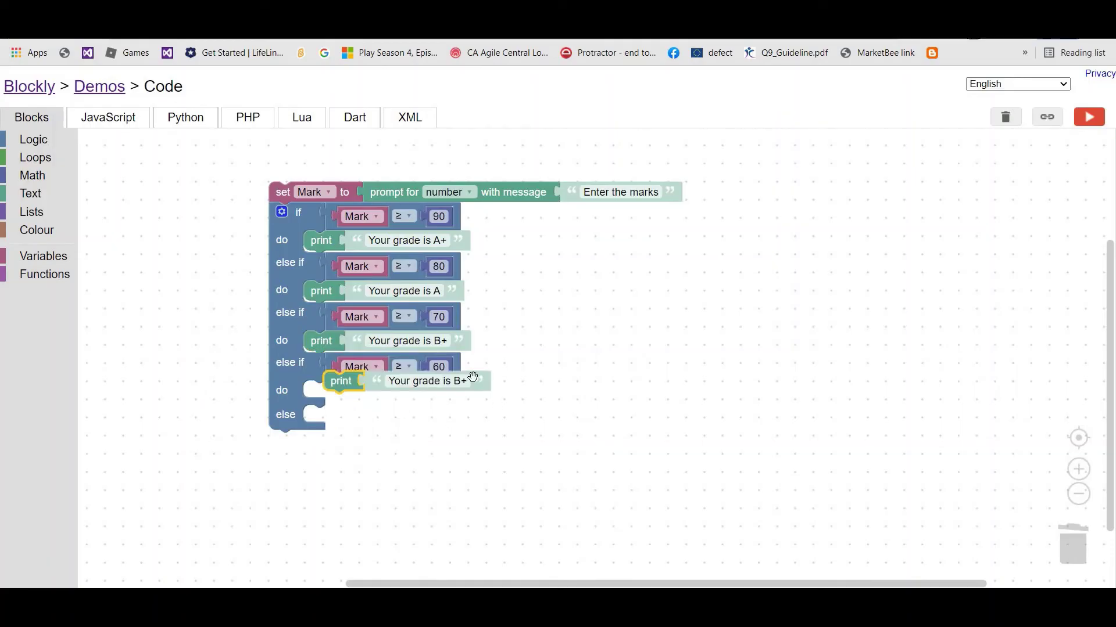
{"action": "left_click", "coordinate": [467, 384]}
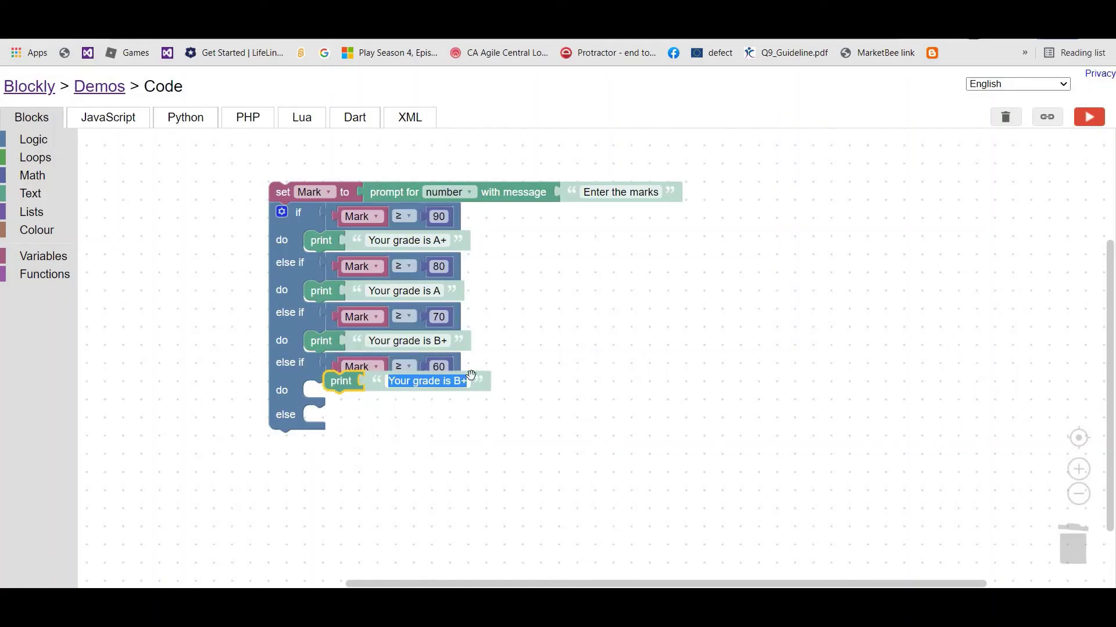
{"action": "left_click", "coordinate": [470, 376]}
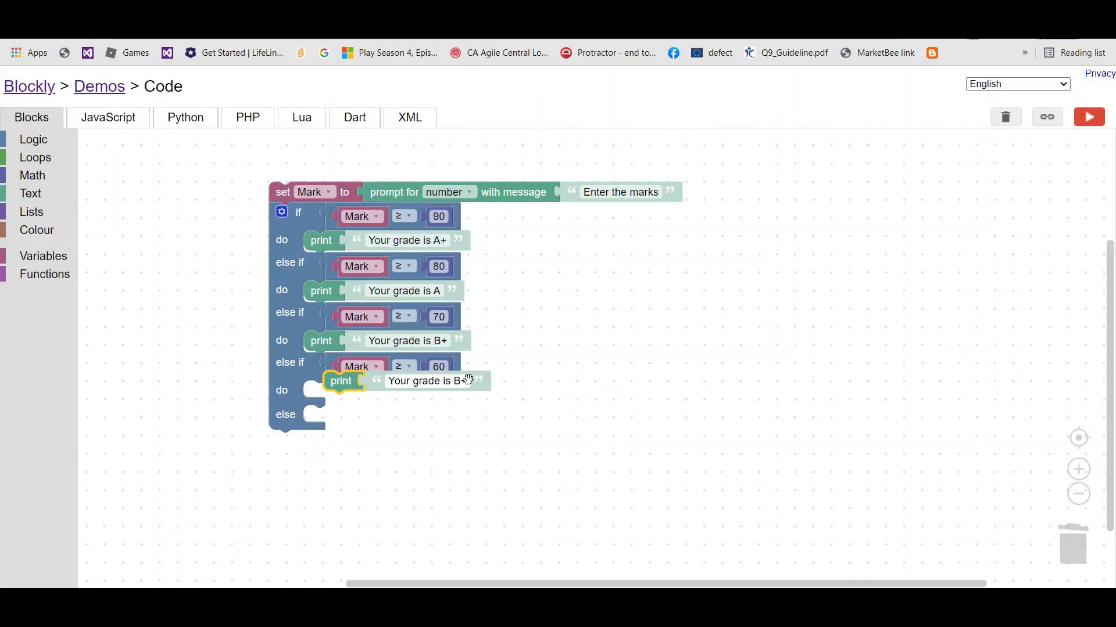
{"action": "key", "text": "BackSpace"}
{"action": "left_click_drag", "start_coordinate": [336, 383], "coordinate": [324, 390]}
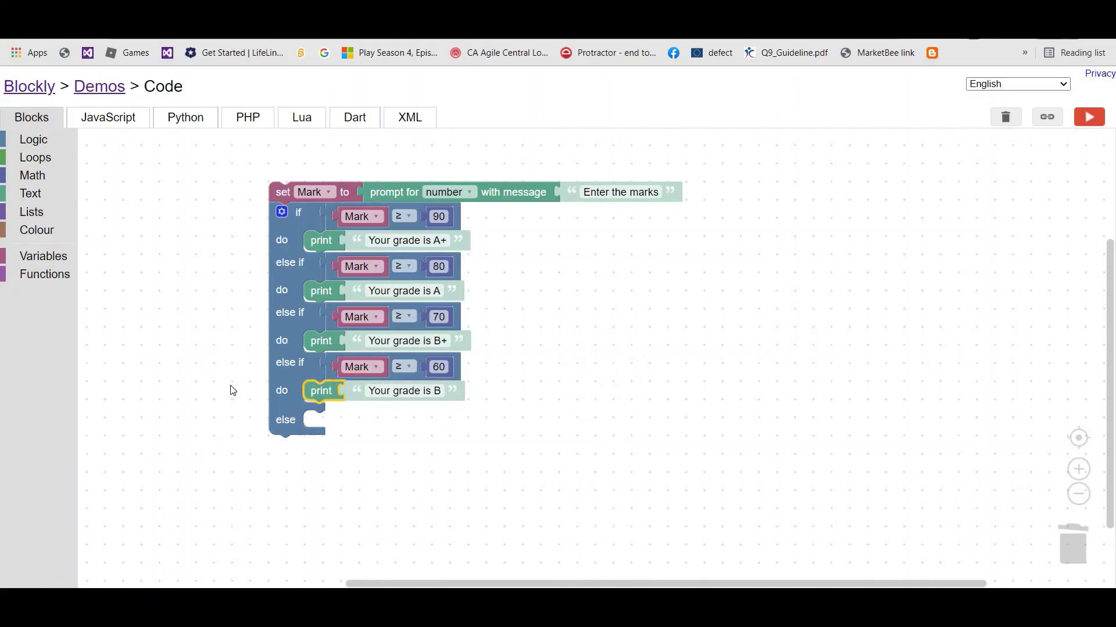
Put a Text print block in the else slot with the message 'You are fail'.
{"action": "left_click", "coordinate": [27, 195]}
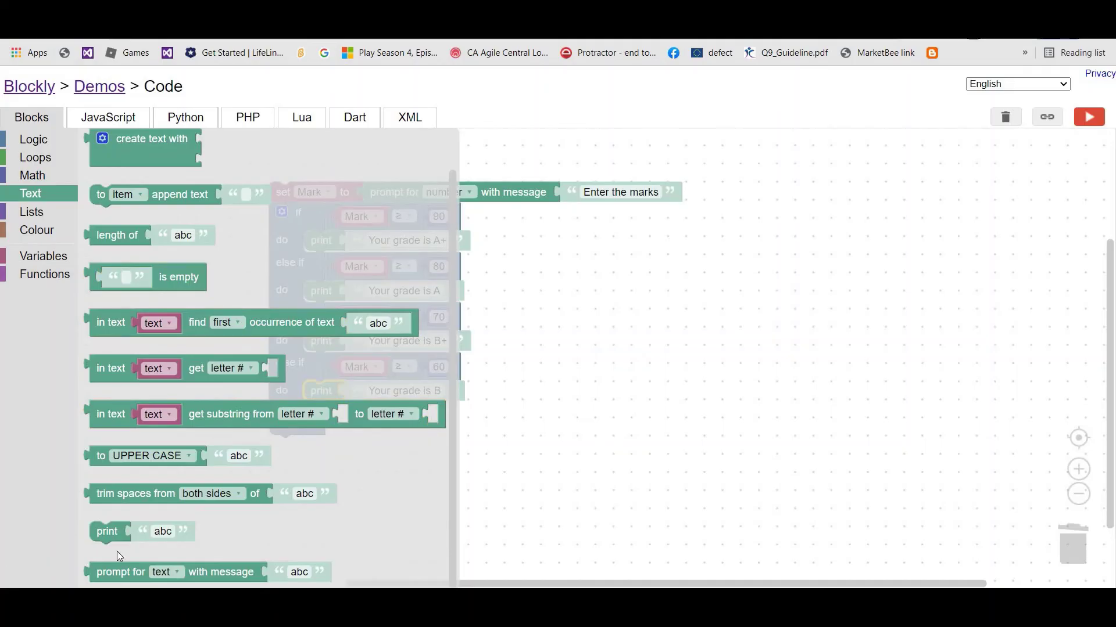
{"action": "left_click_drag", "start_coordinate": [135, 540], "coordinate": [350, 429]}
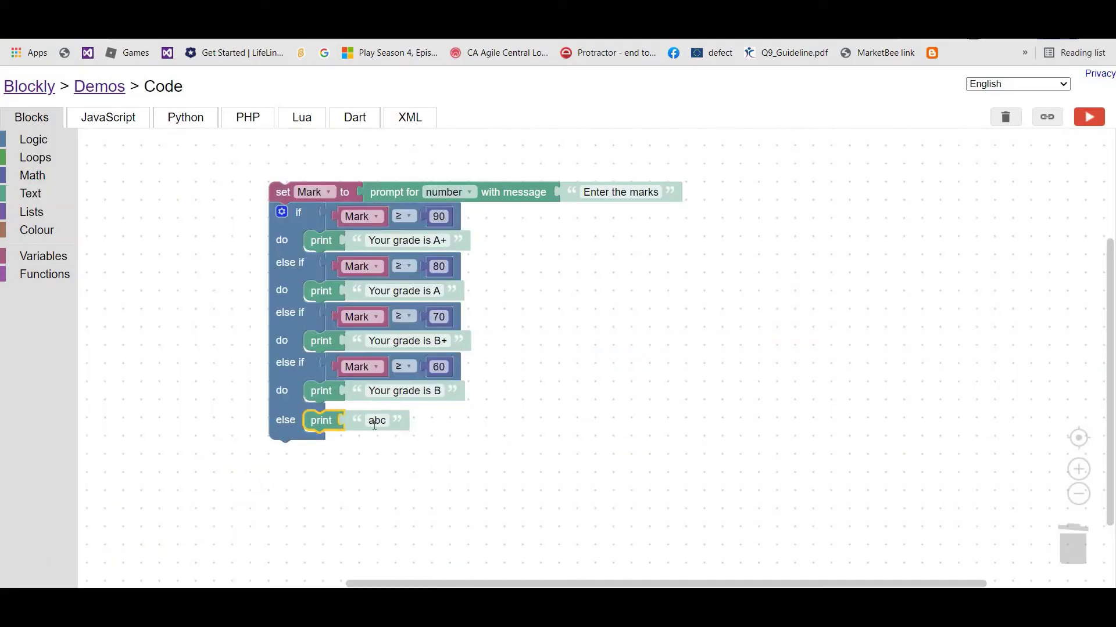
{"action": "left_click", "coordinate": [377, 420]}
{"action": "key", "text": "BackSpace"}
{"action": "type", "text": "Your"}
{"action": "key", "text": "BackSpace"}
{"action": "type", "text": "arr"}
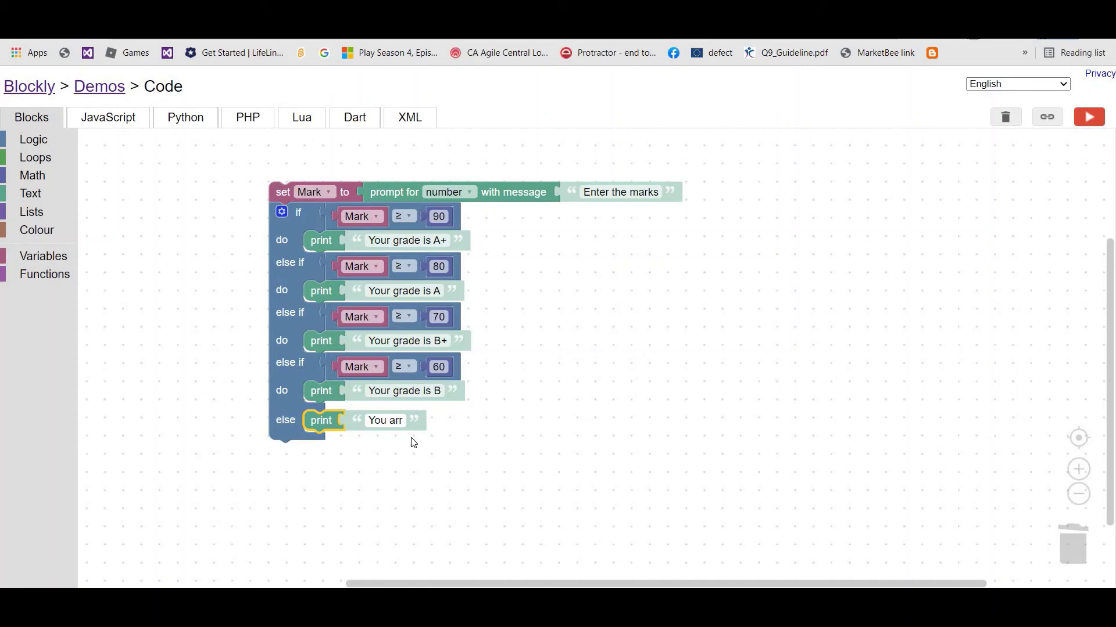
{"action": "key", "text": "BackSpace"}
{"action": "type", "text": "e "}
{"action": "type", "text": "fai"}
{"action": "type", "text": "l"}
{"action": "key", "text": "Return"}
Shift the whole grading program stack slightly upward on the workspace.
{"action": "left_click", "coordinate": [635, 418]}
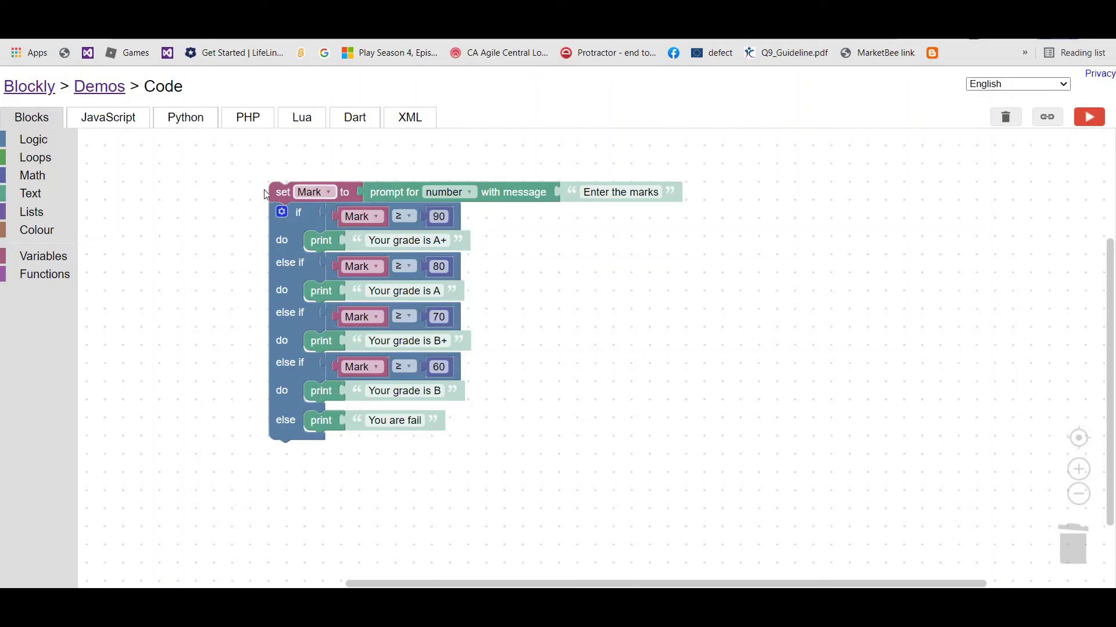
{"action": "left_click", "coordinate": [286, 197]}
{"action": "left_click_drag", "start_coordinate": [284, 197], "coordinate": [284, 177]}
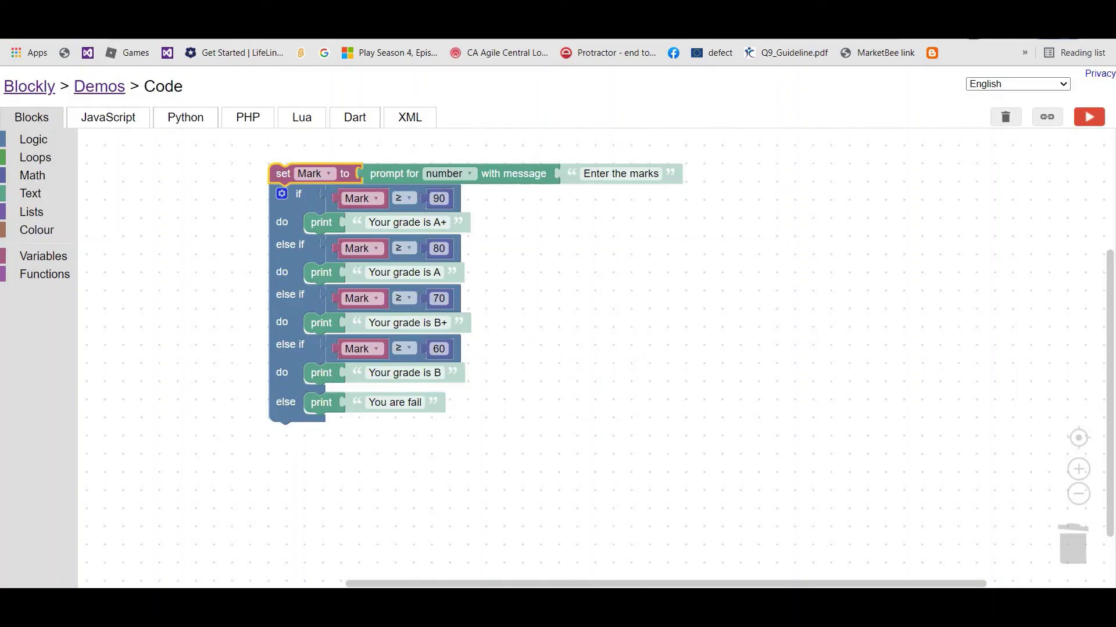
{"action": "left_click", "coordinate": [1089, 117]}
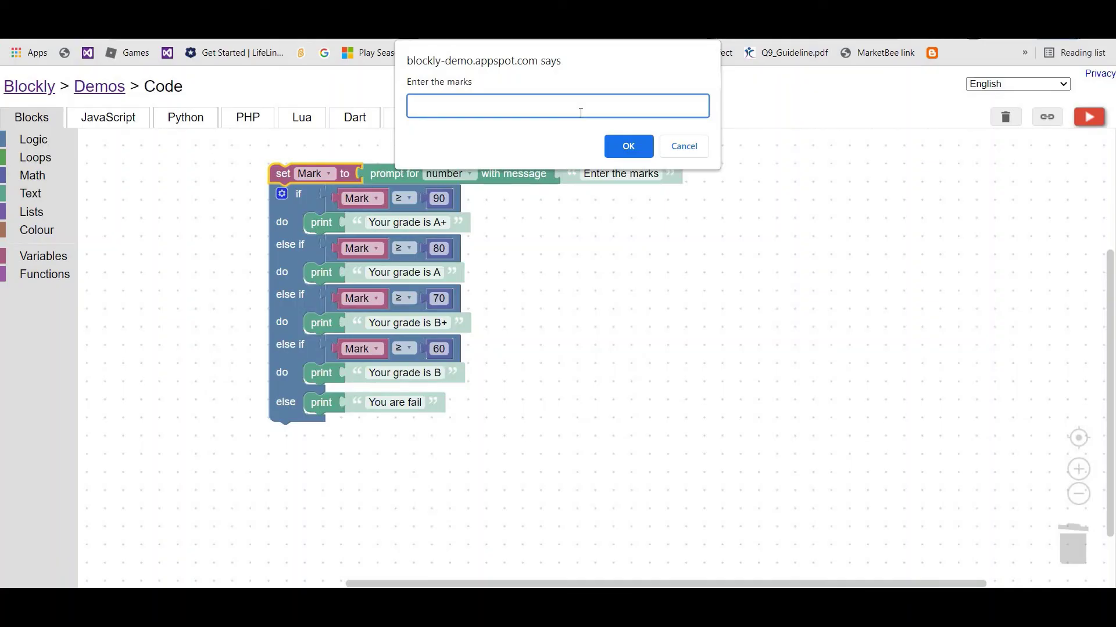
{"action": "type", "text": "90"}
{"action": "key", "text": "Return"}
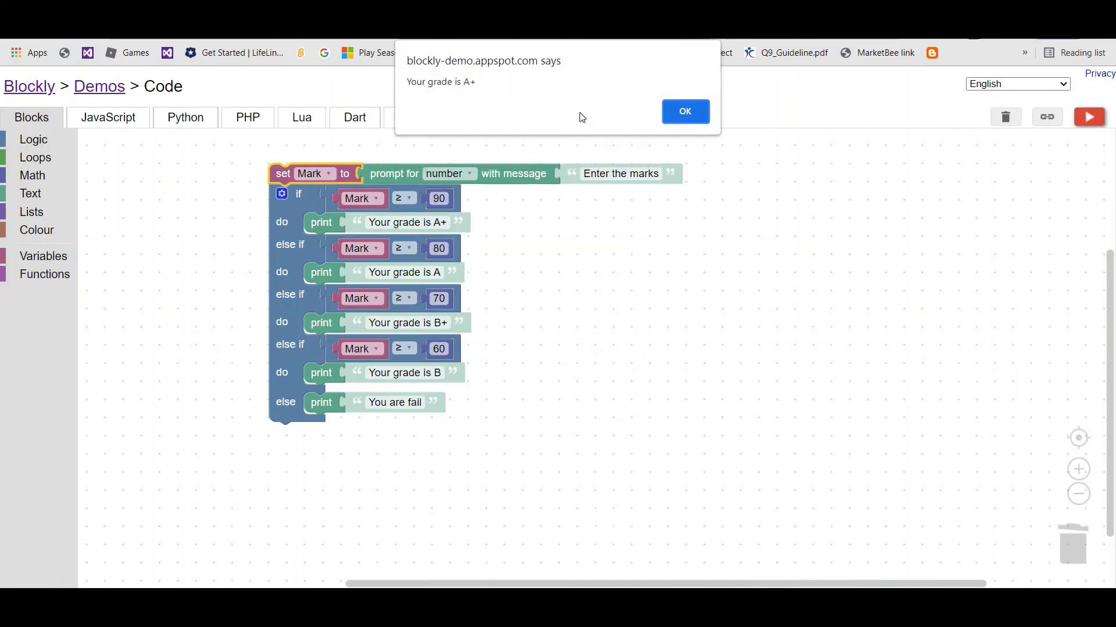
{"action": "left_click", "coordinate": [682, 115]}
{"action": "left_click", "coordinate": [1091, 118]}
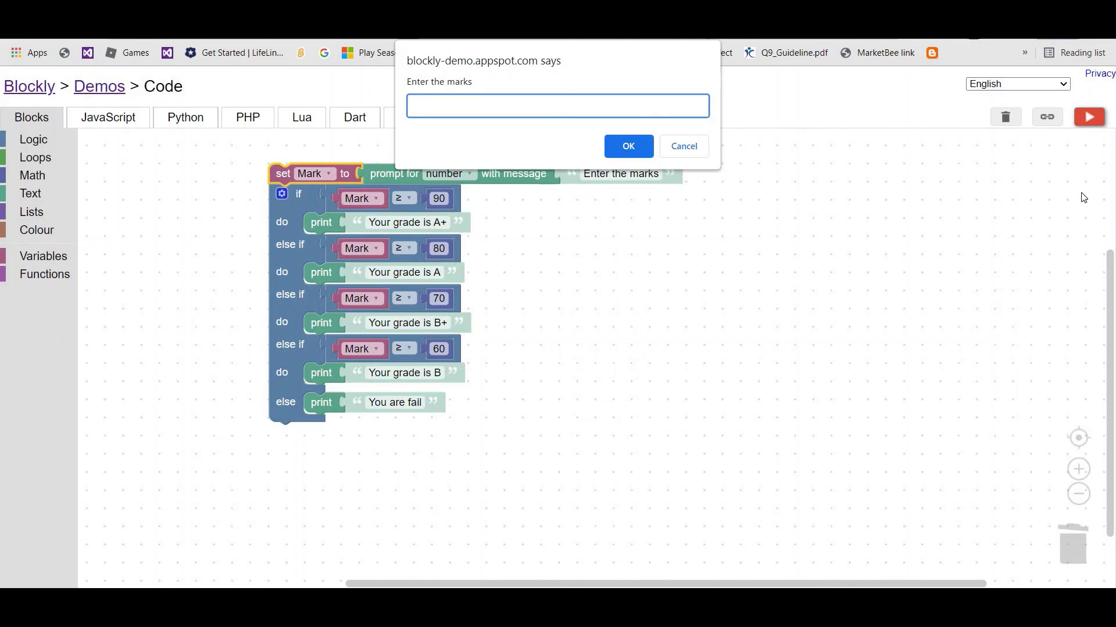
{"action": "type", "text": "7"}
{"action": "type", "text": "5"}
{"action": "key", "text": "Return"}
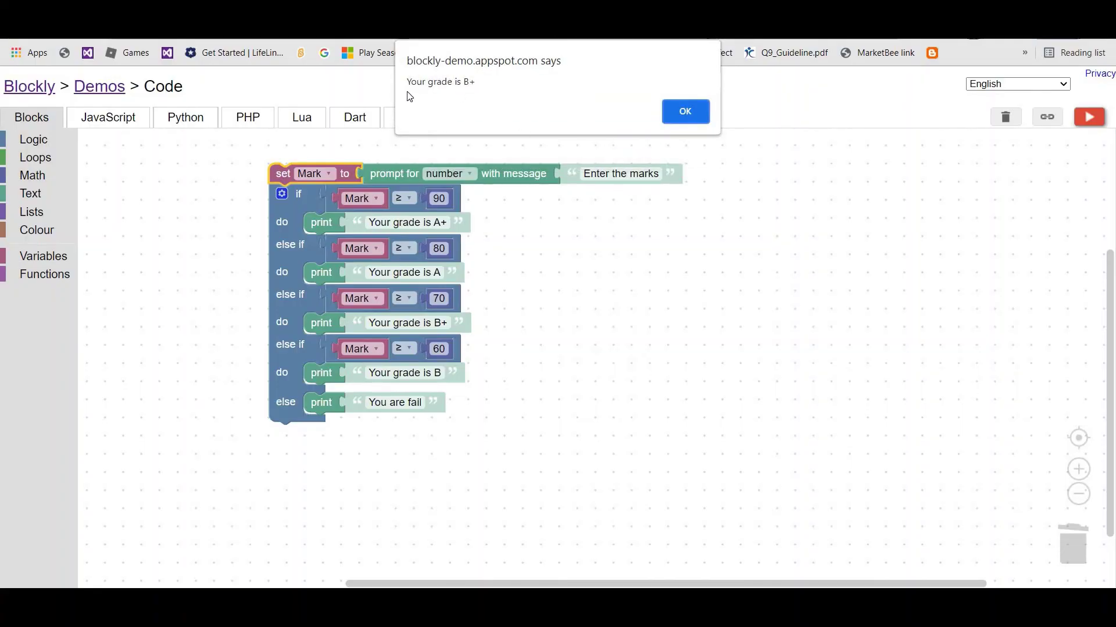
{"action": "left_click_drag", "start_coordinate": [407, 88], "coordinate": [575, 118]}
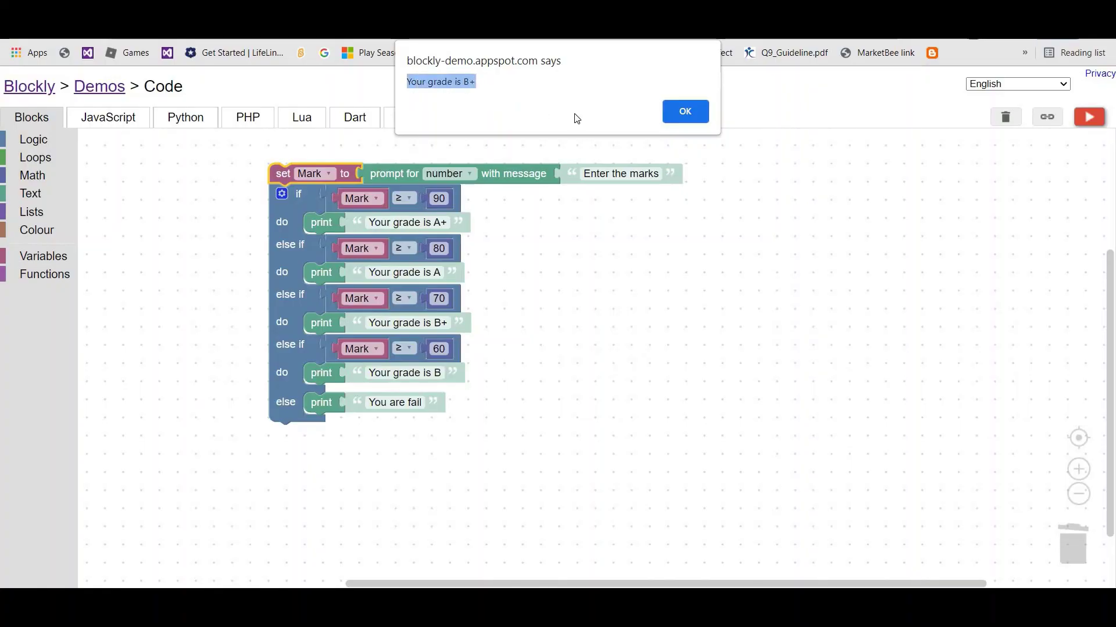
{"action": "left_click", "coordinate": [695, 111]}
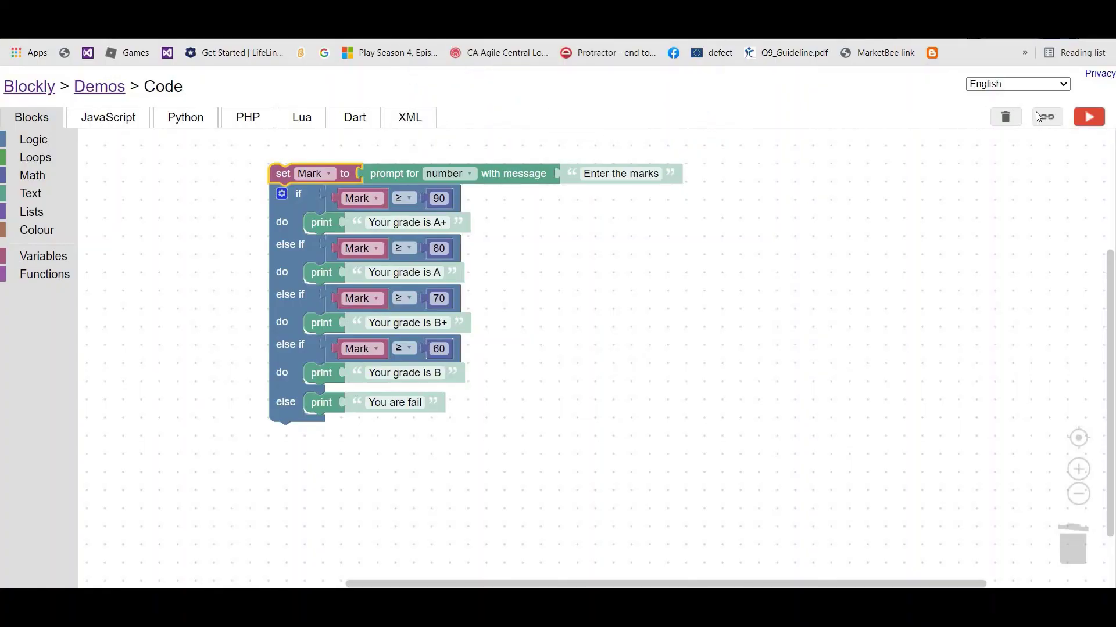
{"action": "left_click", "coordinate": [1088, 117]}
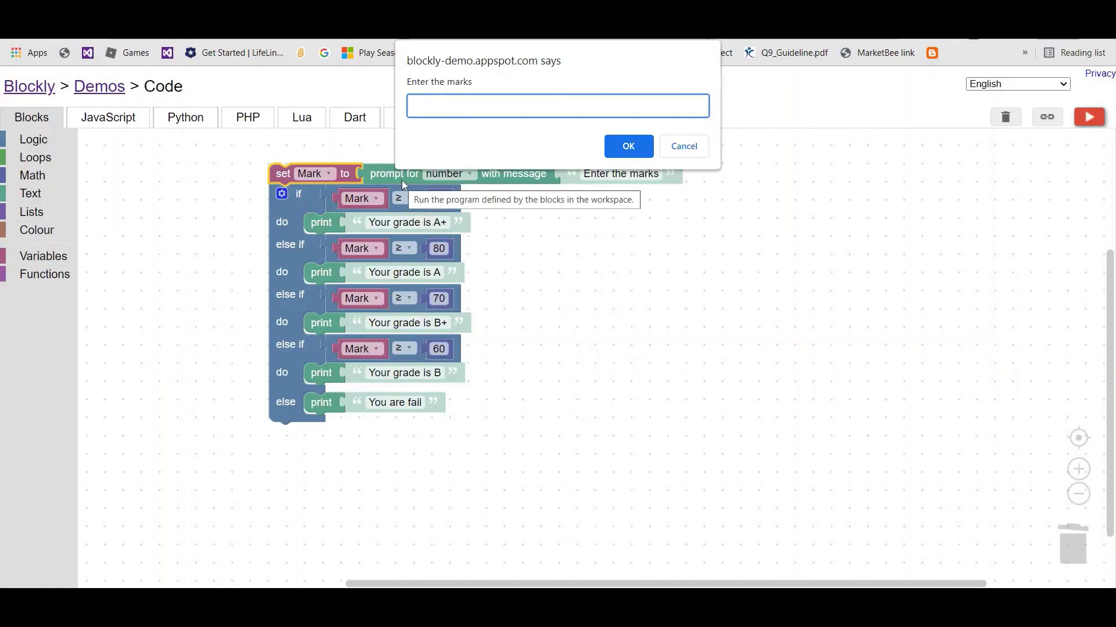
{"action": "type", "text": "55"}
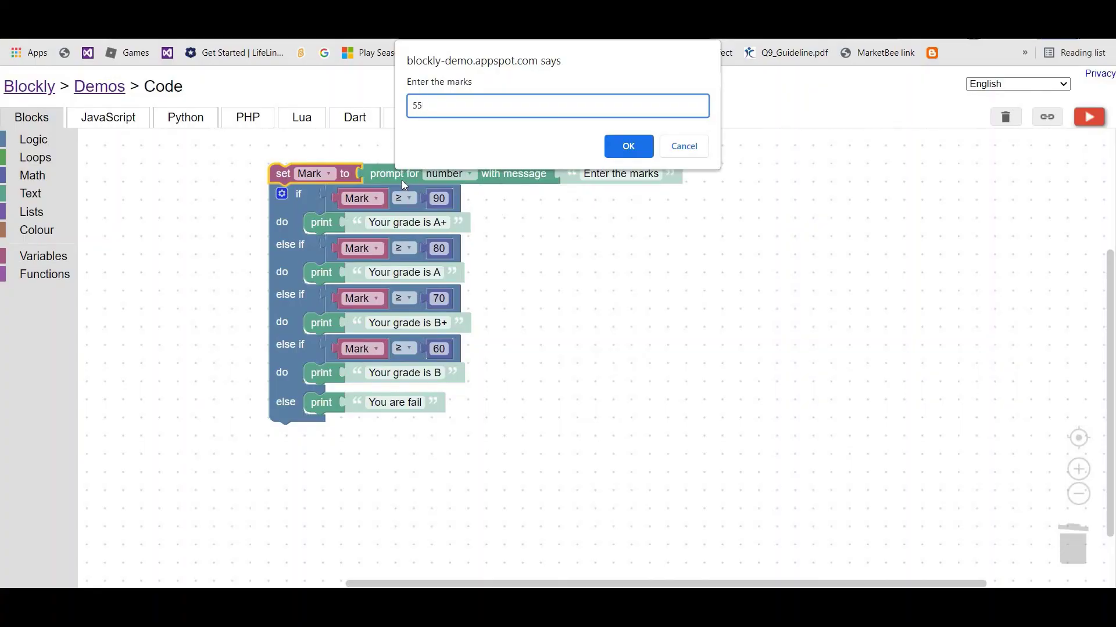
{"action": "key", "text": "Return"}
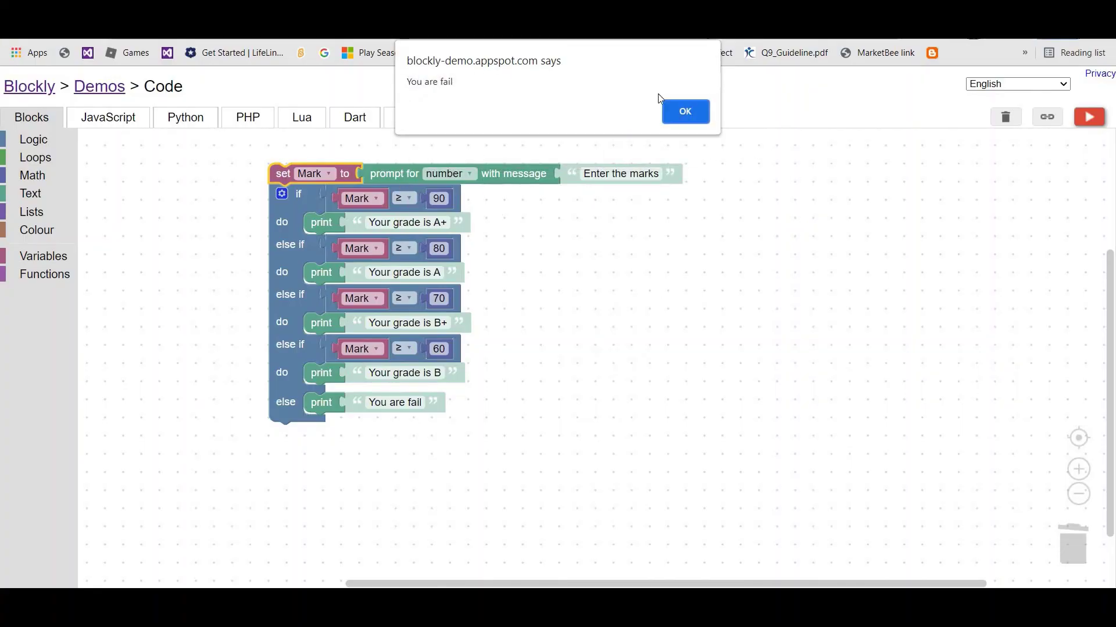
{"action": "left_click", "coordinate": [673, 107]}
{"action": "left_click", "coordinate": [1091, 118]}
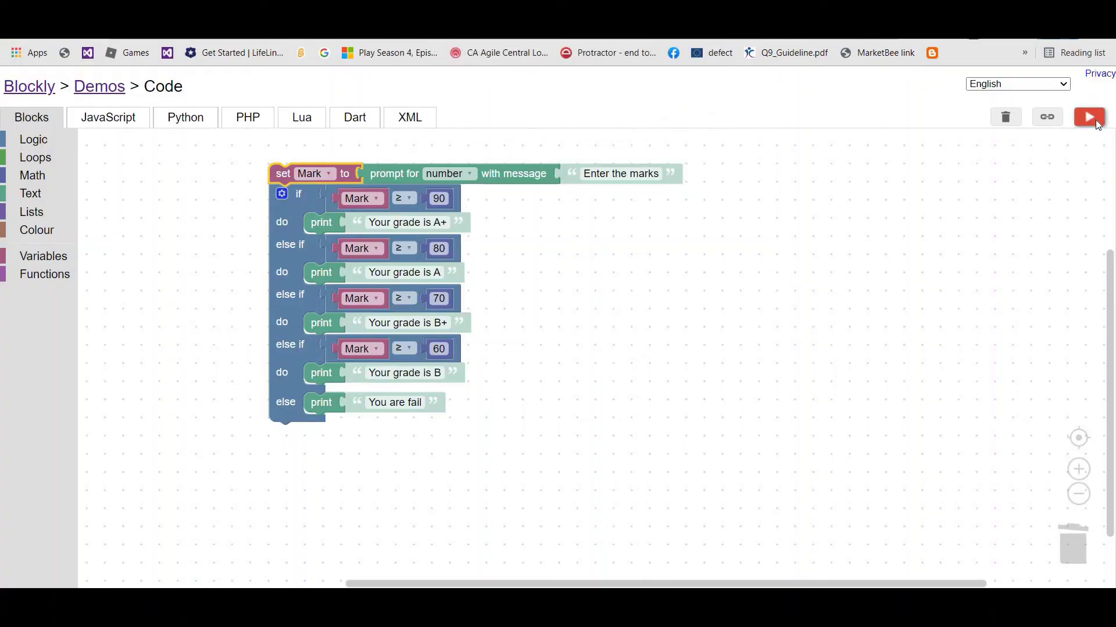
{"action": "type", "text": "65"}
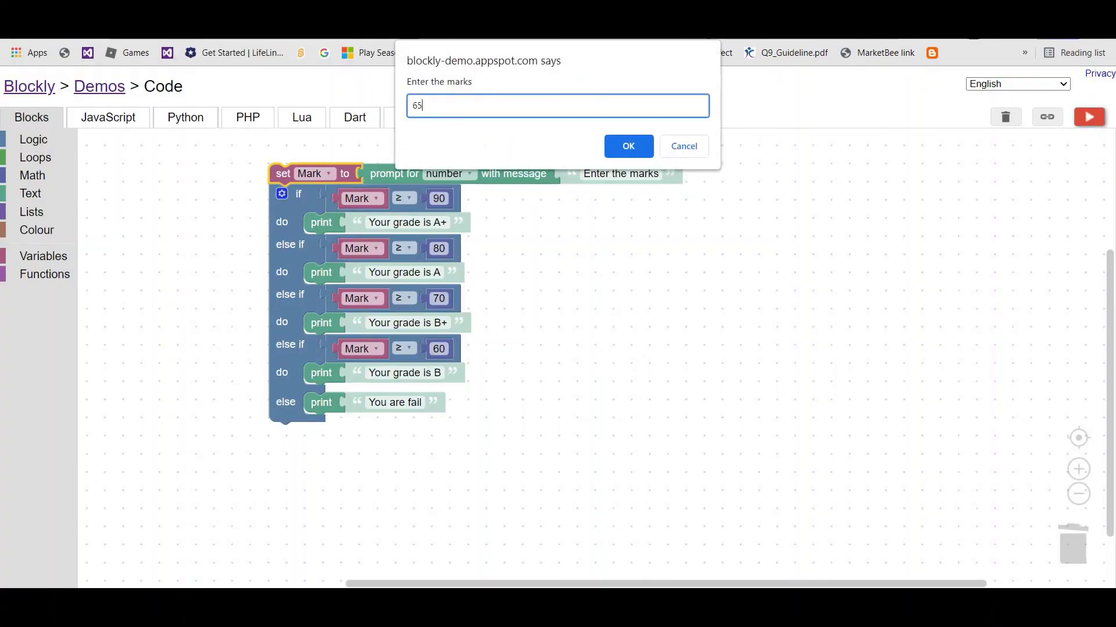
{"action": "key", "text": "Return"}
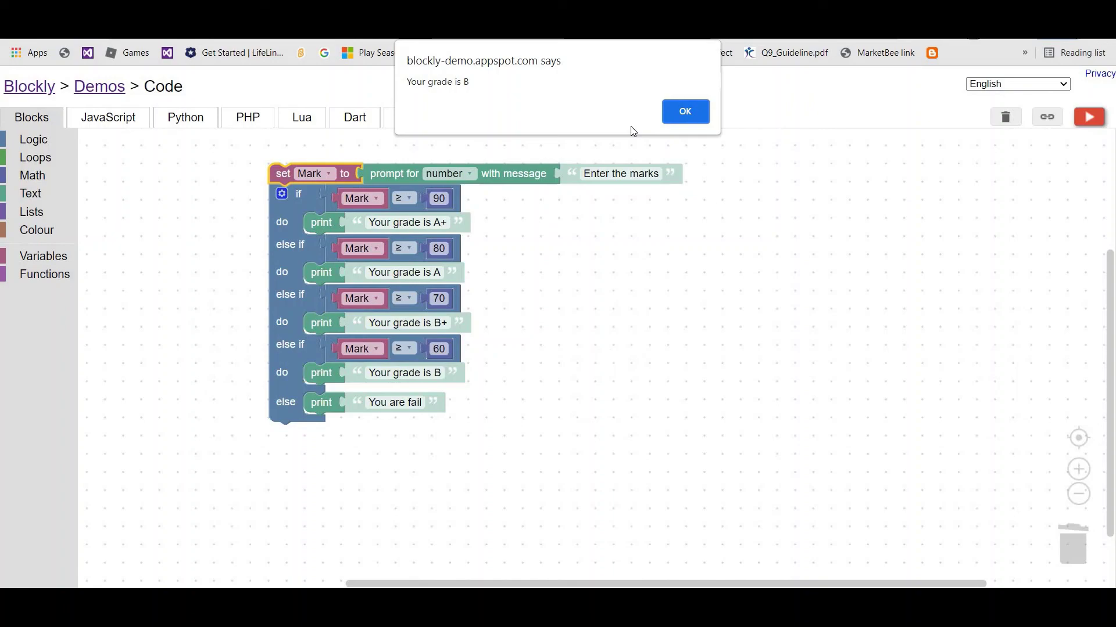
{"action": "key", "text": "Return"}
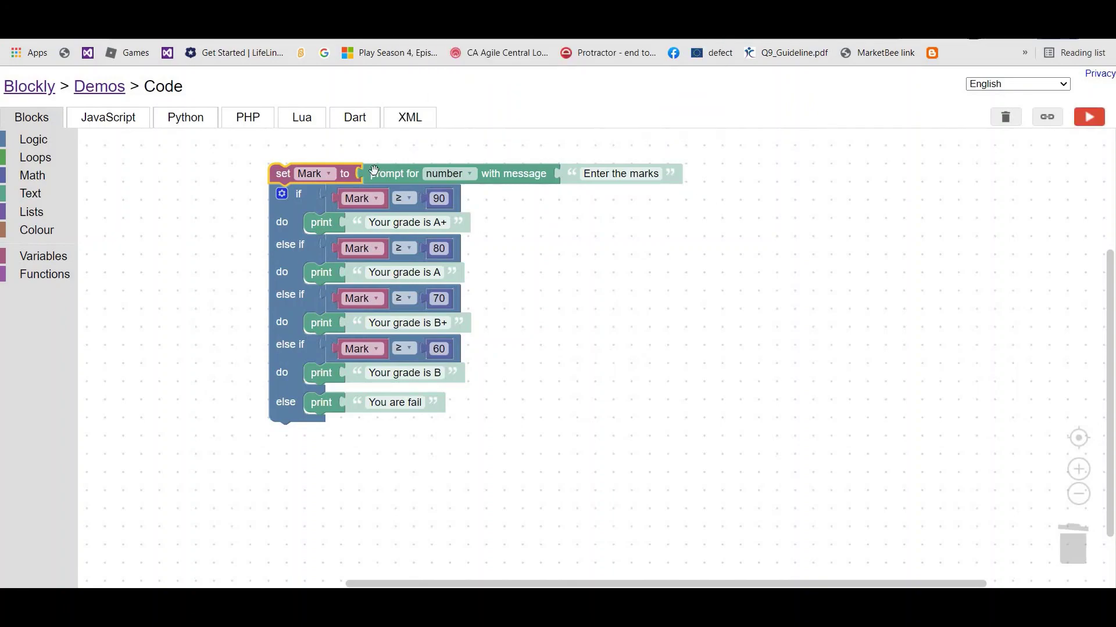